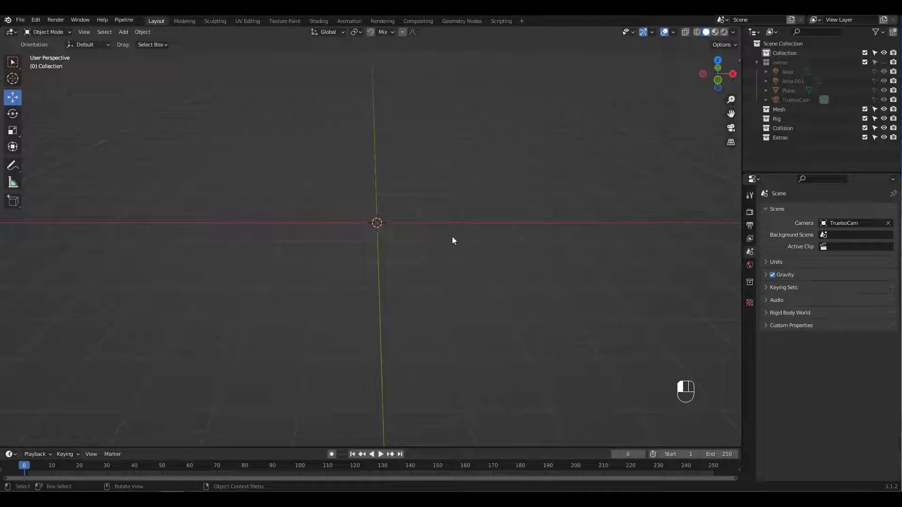
Step: Add a plane and scale its geometry up uniformly in Edit Mode, first by about 9.66, into a large ground surface
{"action": "key", "text": "shift+a"}
{"action": "mouse_move", "coordinate": [455, 123]}
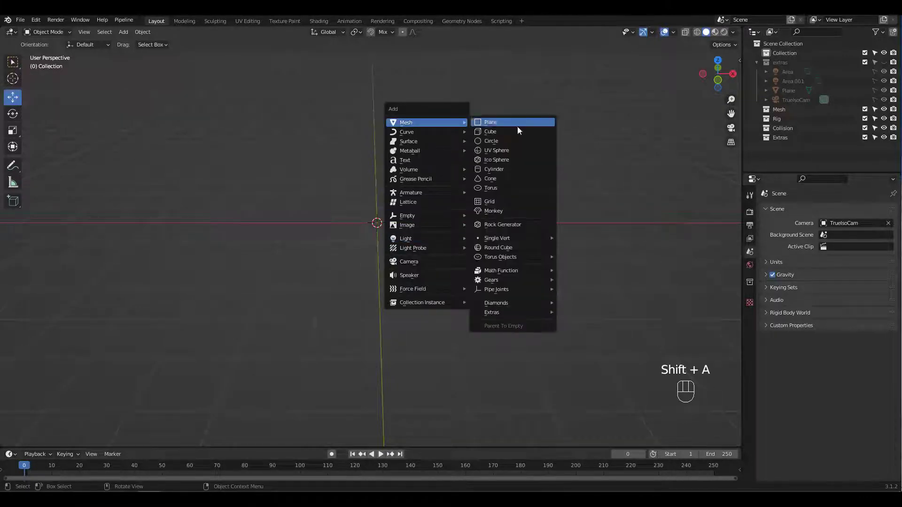
{"action": "left_click", "coordinate": [516, 122]}
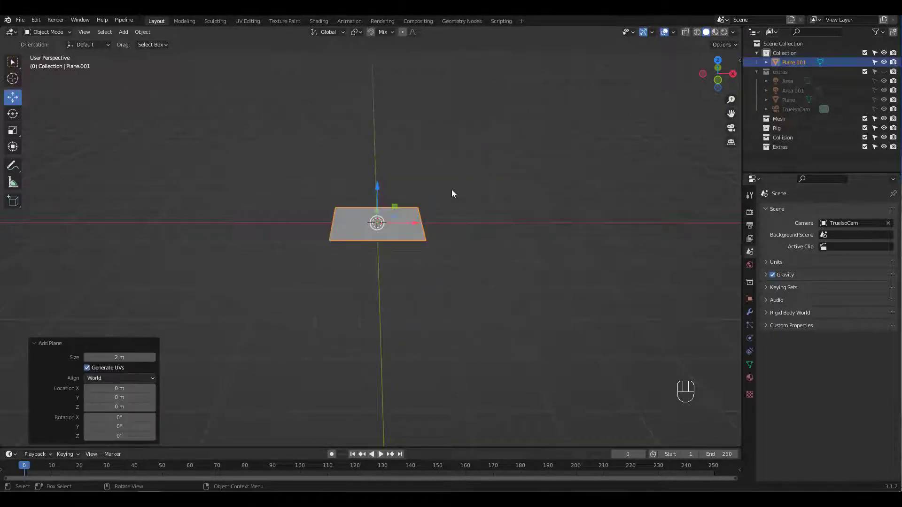
{"action": "key", "text": "Tab"}
{"action": "middle_click_drag", "start_coordinate": [429, 231], "coordinate": [413, 326], "text": "ctrl"}
{"action": "key", "text": "s"}
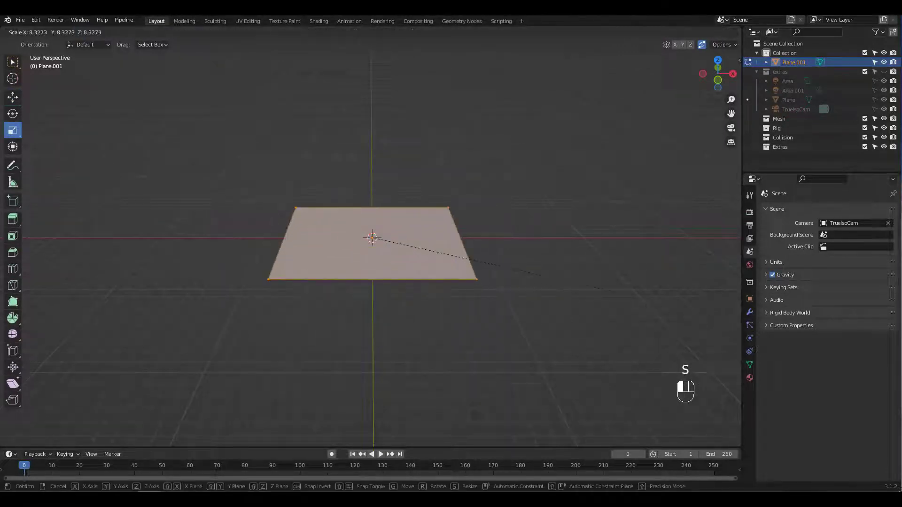
{"action": "left_click", "coordinate": [467, 276]}
{"action": "left_click_drag", "start_coordinate": [409, 255], "coordinate": [514, 294]}
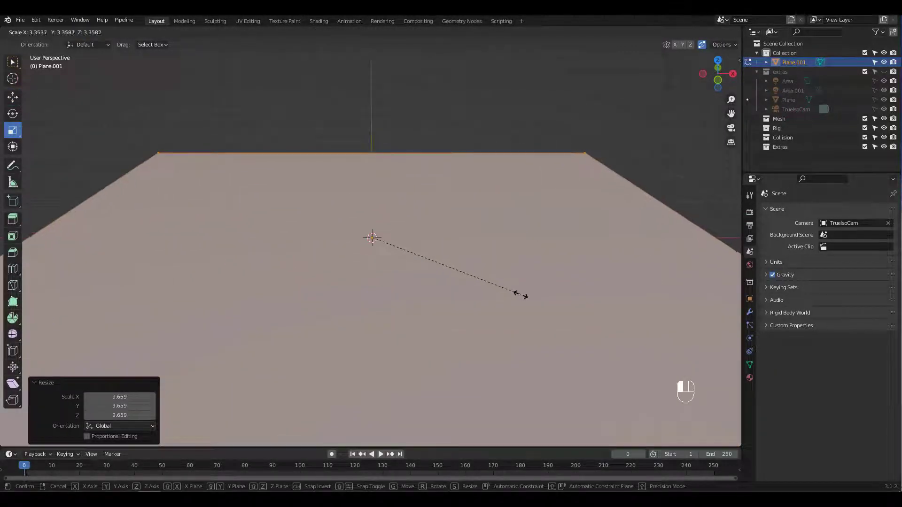
{"action": "left_click", "coordinate": [489, 284]}
Step: Stretch the plane's geometry along X into a rectangle about twice as long as it is wide, and return to Object Mode
{"action": "middle_click_drag", "start_coordinate": [489, 284], "coordinate": [484, 157], "text": "ctrl"}
{"action": "key", "text": "s"}
{"action": "key", "text": "x"}
{"action": "left_click", "coordinate": [463, 231]}
{"action": "key", "text": "Tab"}
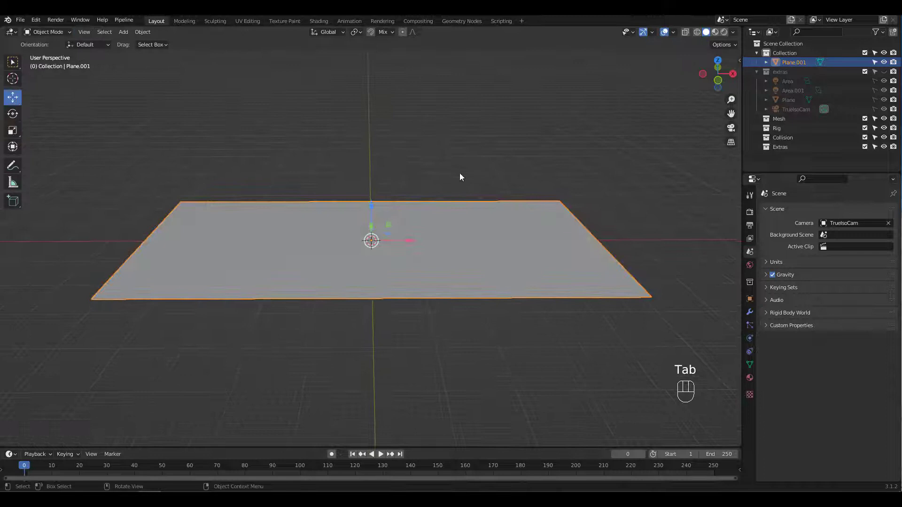
Step: Add a single-vertex mesh in top view and move the vertex about 44.19 m in the negative X direction
{"action": "middle_click_drag", "start_coordinate": [441, 187], "coordinate": [421, 238], "text": "shift"}
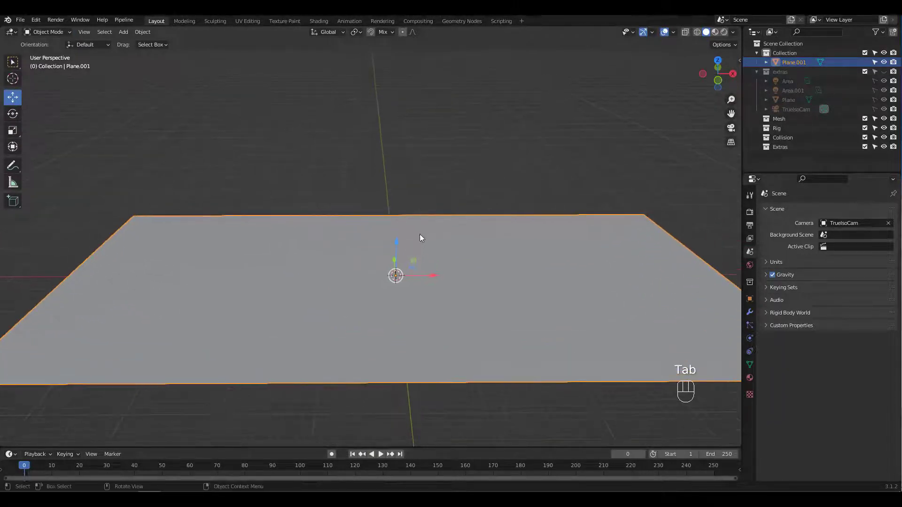
{"action": "key", "text": "KP_7"}
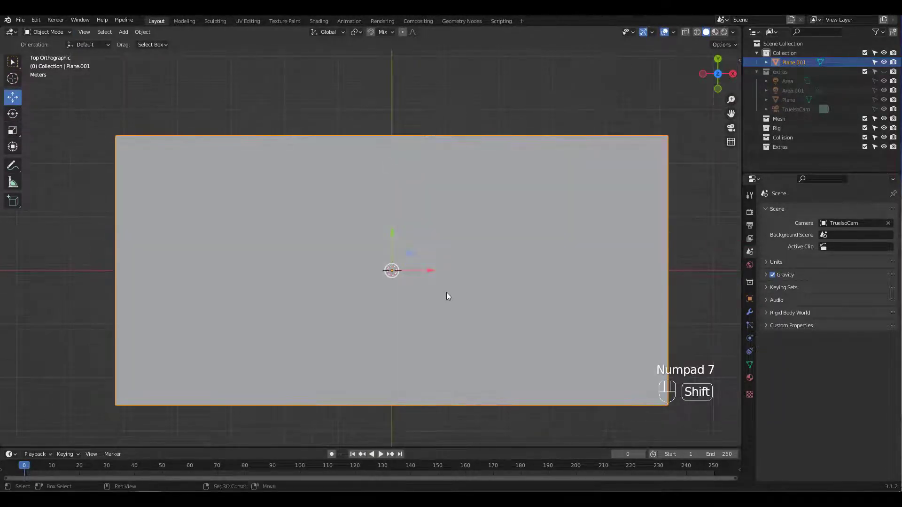
{"action": "key", "text": "shift+a"}
{"action": "mouse_move", "coordinate": [447, 293]}
{"action": "mouse_move", "coordinate": [515, 203]}
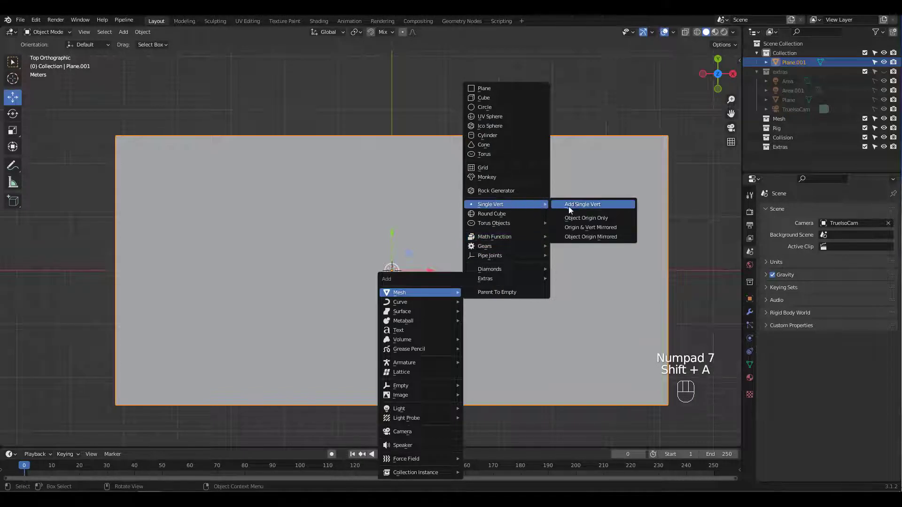
{"action": "left_click", "coordinate": [569, 207]}
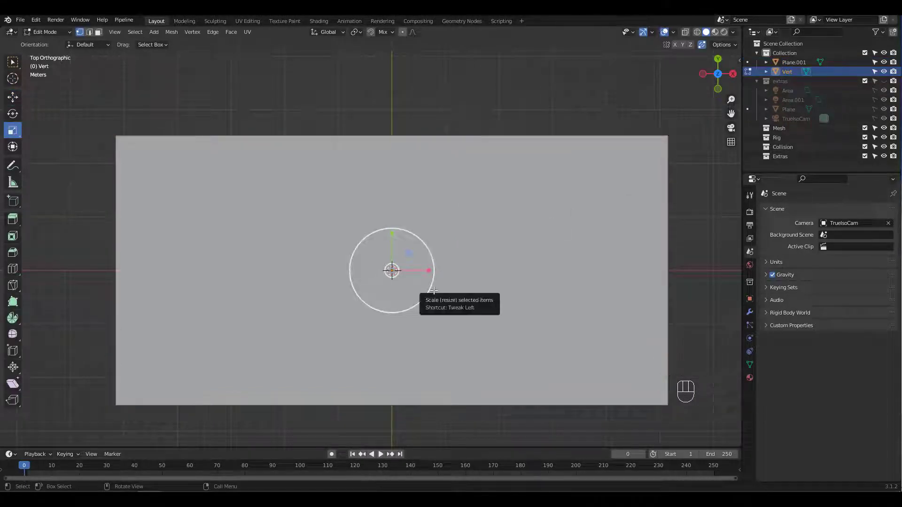
{"action": "key", "text": "g"}
{"action": "left_click_drag", "start_coordinate": [431, 271], "coordinate": [267, 266]}
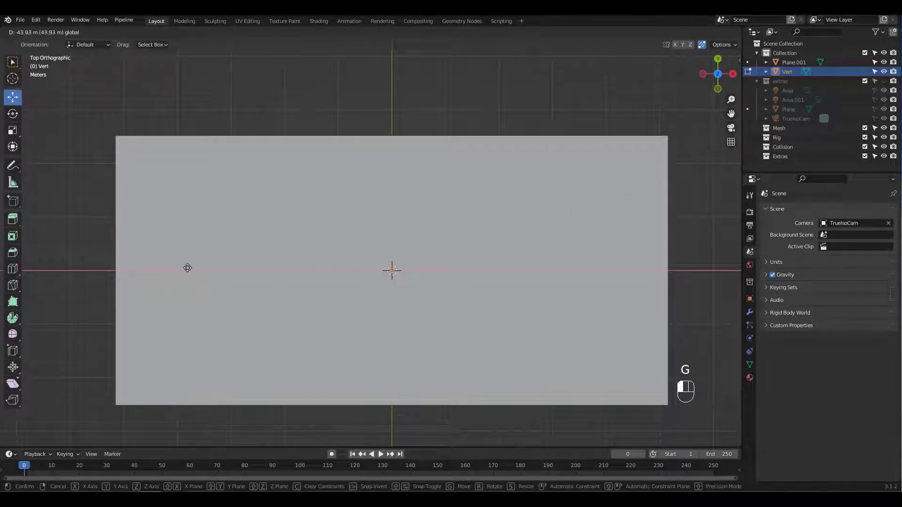
{"action": "left_click_drag", "start_coordinate": [187, 267], "coordinate": [186, 267]}
Step: Extrude the vertex about 11.57 m along the X axis to form the path's first straight segment
{"action": "key", "text": "e"}
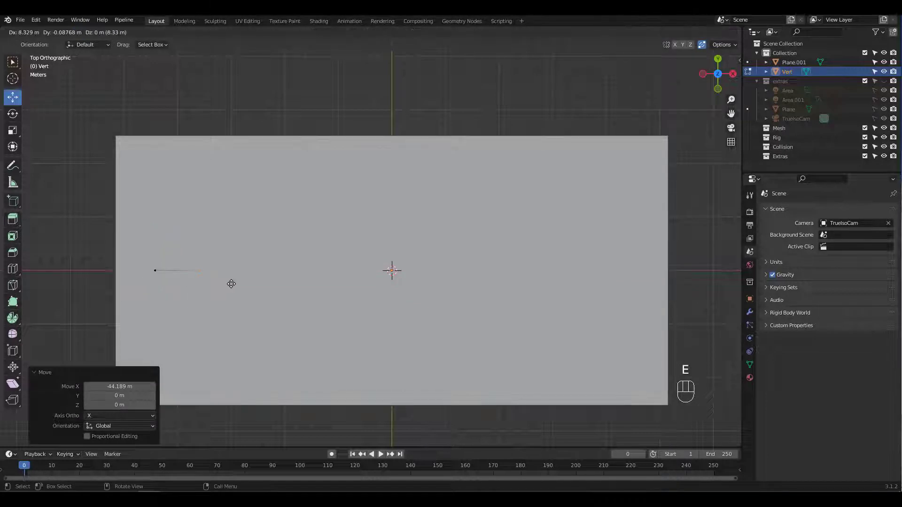
{"action": "key", "text": "x"}
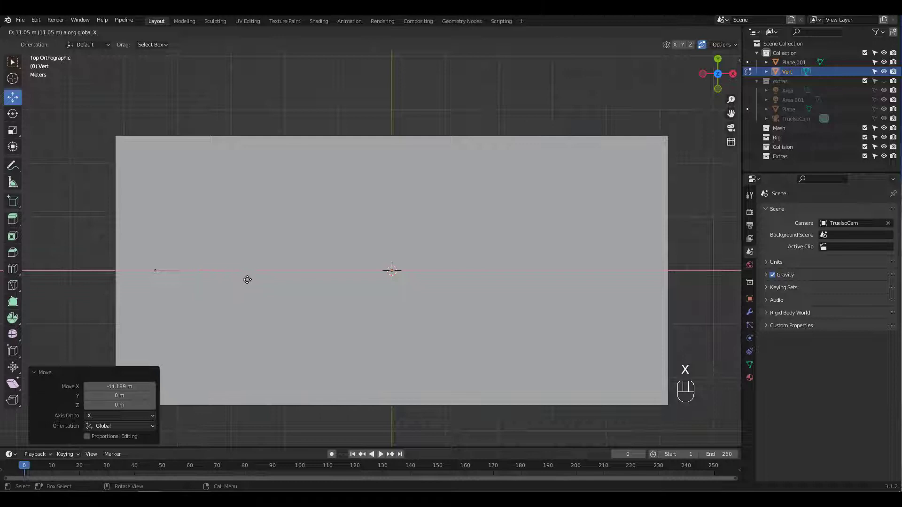
{"action": "left_click", "coordinate": [250, 279]}
Step: Extrude five more vertices, rising to a peak above the plane's centre and descending toward its lower-right corner, and leave Edit Mode
{"action": "key", "text": "e"}
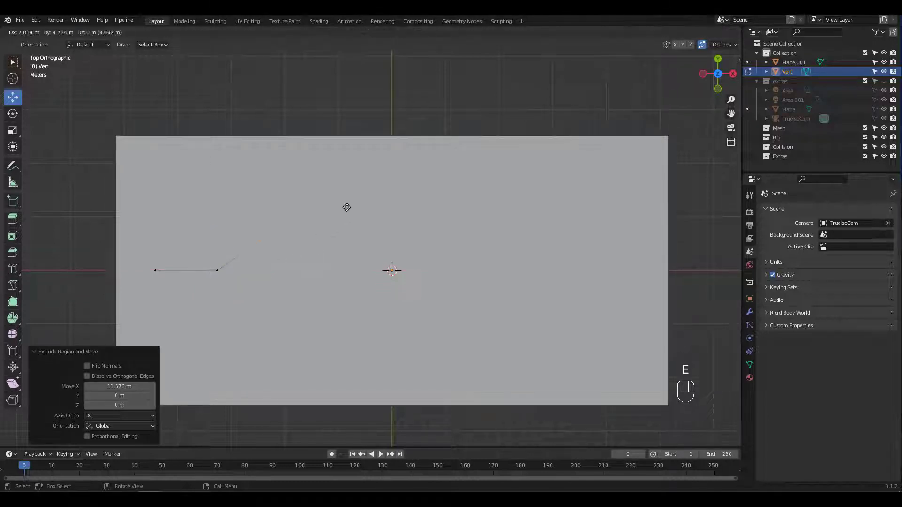
{"action": "left_click", "coordinate": [368, 191]}
{"action": "key", "text": "e"}
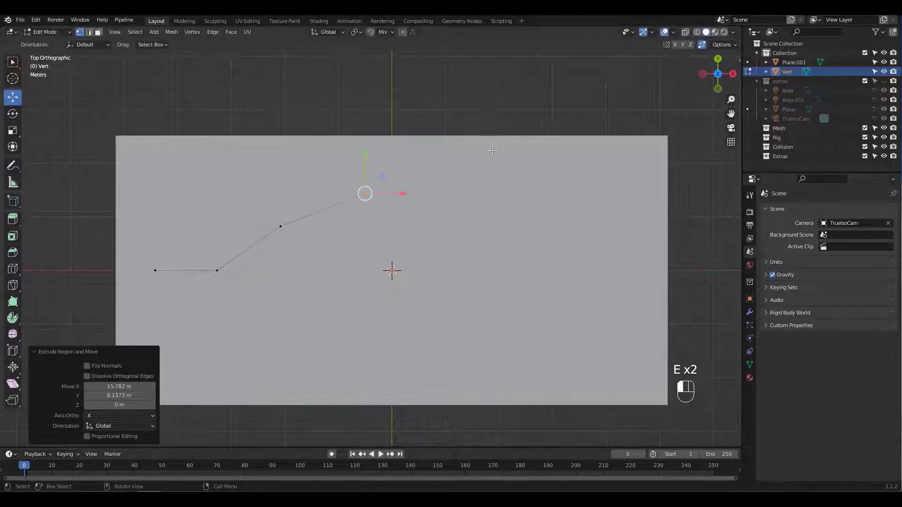
{"action": "left_click", "coordinate": [365, 193]}
{"action": "key", "text": "e"}
{"action": "left_click", "coordinate": [570, 264]}
{"action": "key", "text": "e"}
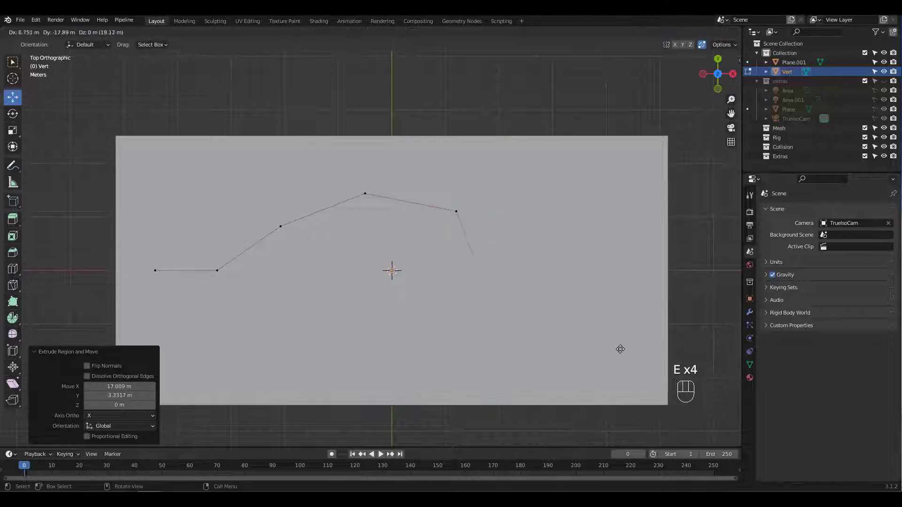
{"action": "left_click", "coordinate": [617, 350]}
{"action": "key", "text": "e"}
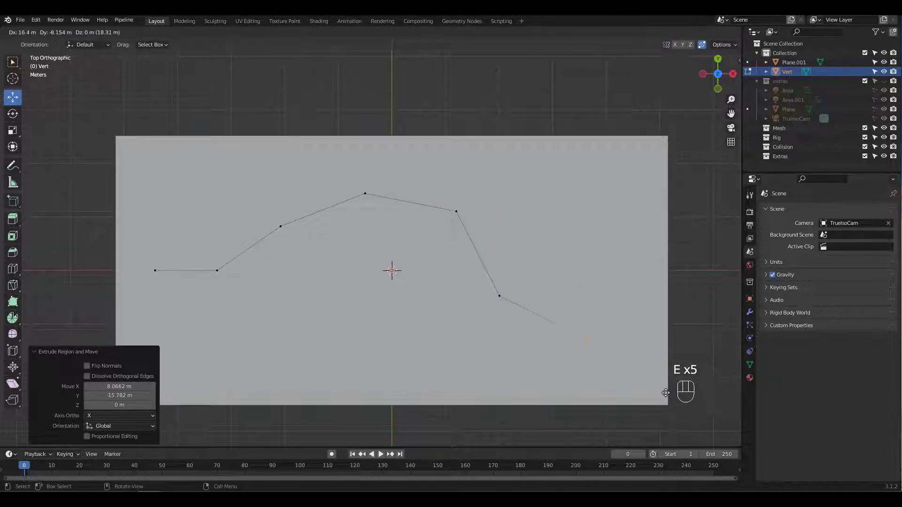
{"action": "left_click", "coordinate": [668, 394]}
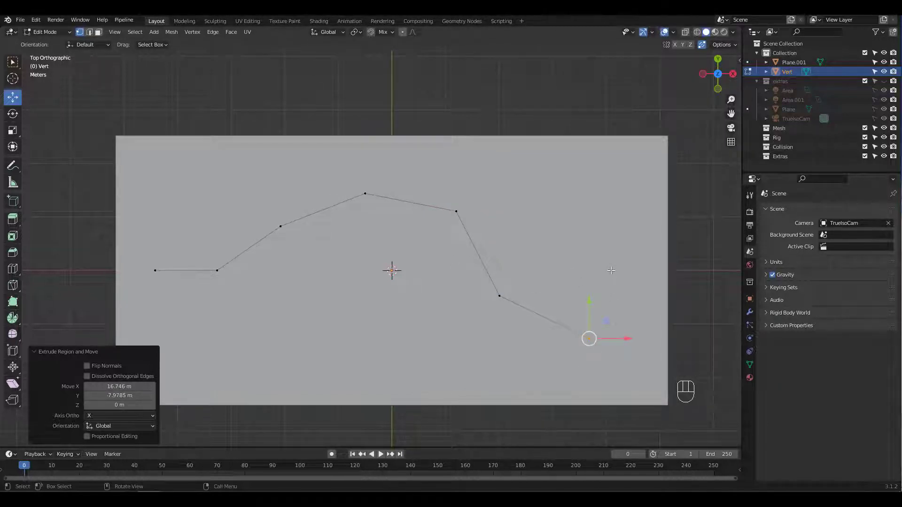
{"action": "key", "text": "Tab"}
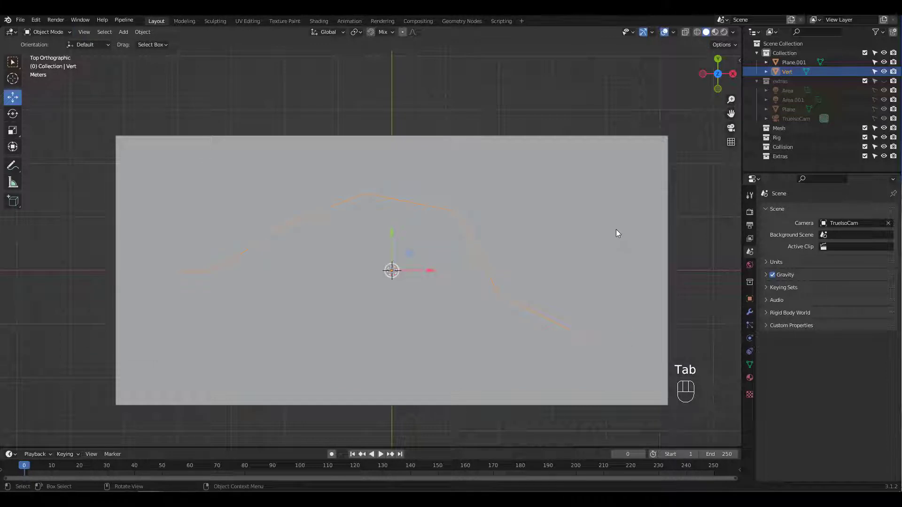
Step: Smooth the path with a level 3 Subdivision modifier and apply the modifier
{"action": "key", "text": "ctrl+3"}
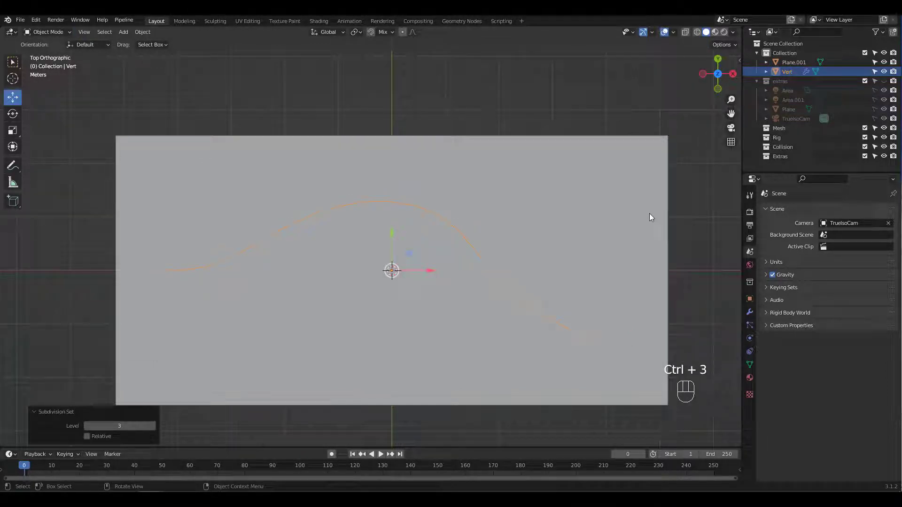
{"action": "left_click", "coordinate": [749, 311]}
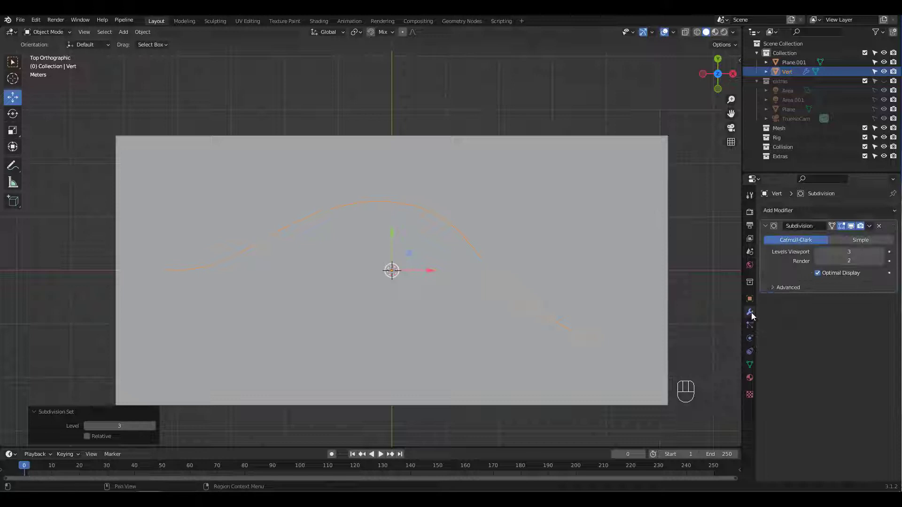
{"action": "key", "text": "ctrl+a"}
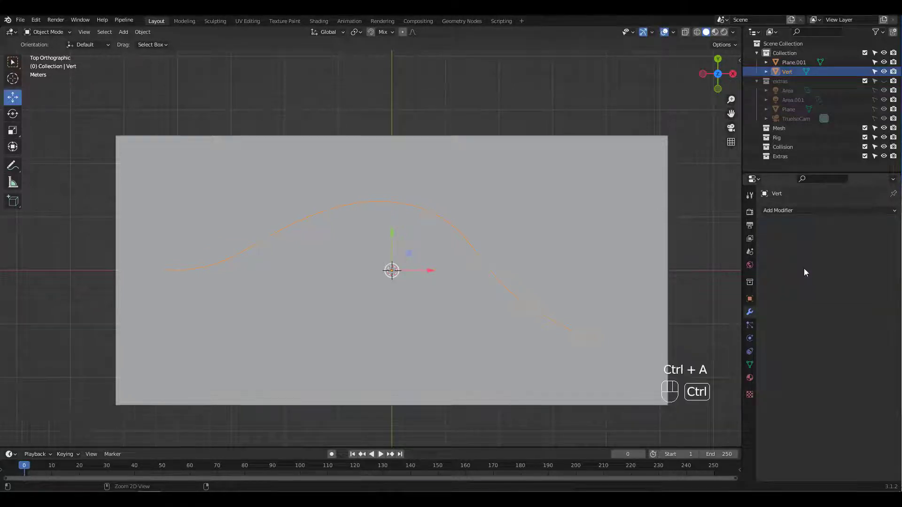
Step: Add a cube at the centre of the scene and shift it vertically to rest on the ground plane
{"action": "middle_click_drag", "start_coordinate": [398, 301], "coordinate": [404, 202]}
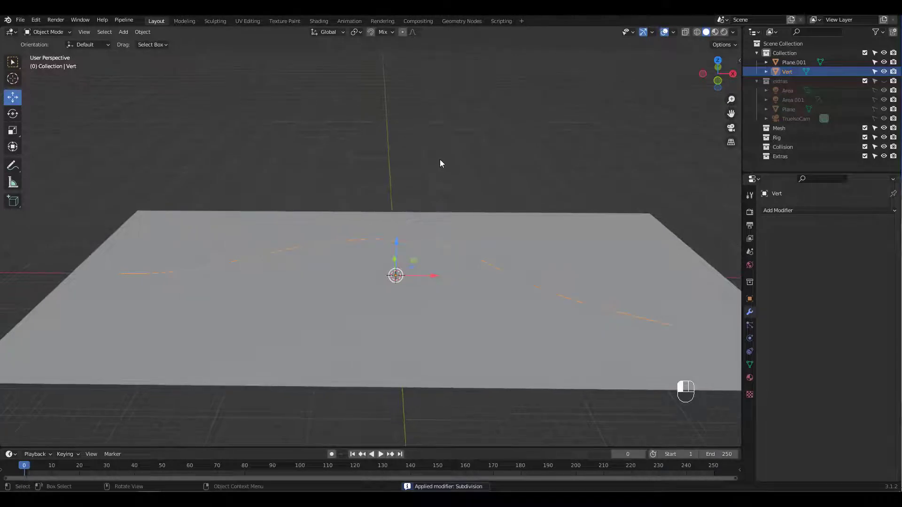
{"action": "left_click", "coordinate": [440, 159]}
{"action": "key", "text": "shift+a"}
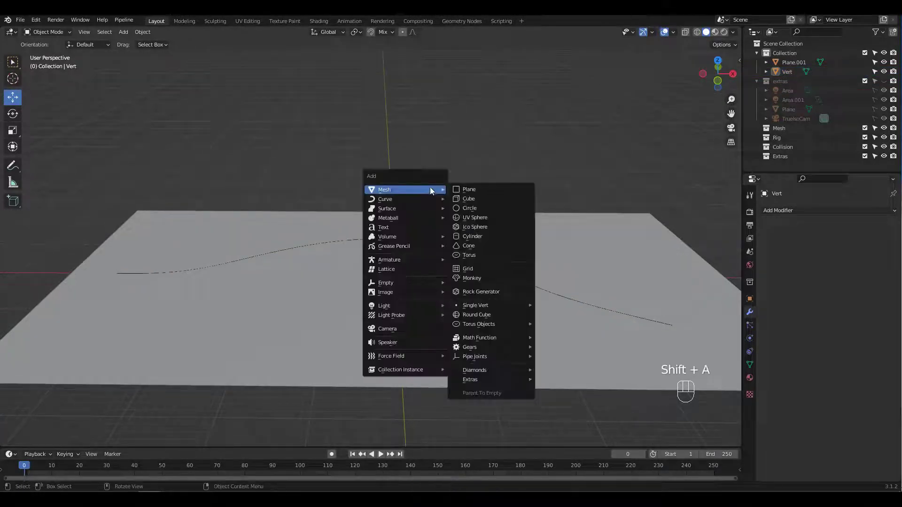
{"action": "left_click", "coordinate": [484, 199]}
{"action": "middle_click_drag", "start_coordinate": [435, 246], "coordinate": [451, 195], "text": "ctrl"}
{"action": "key", "text": "Tab"}
{"action": "key", "text": "Tab"}
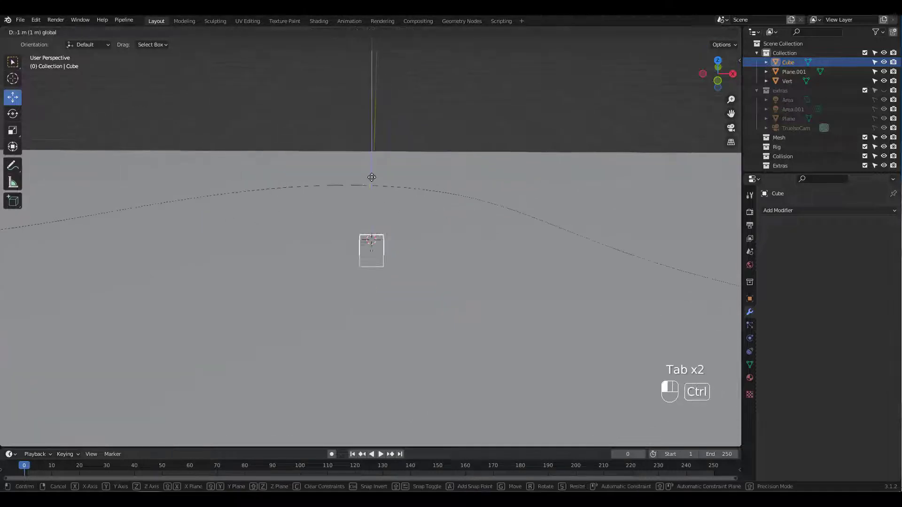
{"action": "left_click_drag", "start_coordinate": [371, 207], "coordinate": [371, 199]}
{"action": "key", "text": "KP_1"}
Step: Shape the cube into a domino by thinning it along X and raising its upper part about 1.22 m in Edit Mode
{"action": "key", "text": "Tab"}
{"action": "middle_click_drag", "start_coordinate": [439, 164], "coordinate": [413, 188]}
{"action": "key", "text": "s"}
{"action": "key", "text": "x"}
{"action": "left_click", "coordinate": [404, 226]}
{"action": "key", "text": "g"}
{"action": "left_click", "coordinate": [372, 146]}
{"action": "scroll", "coordinate": [372, 211], "scroll_direction": "down", "scroll_amount": 3}
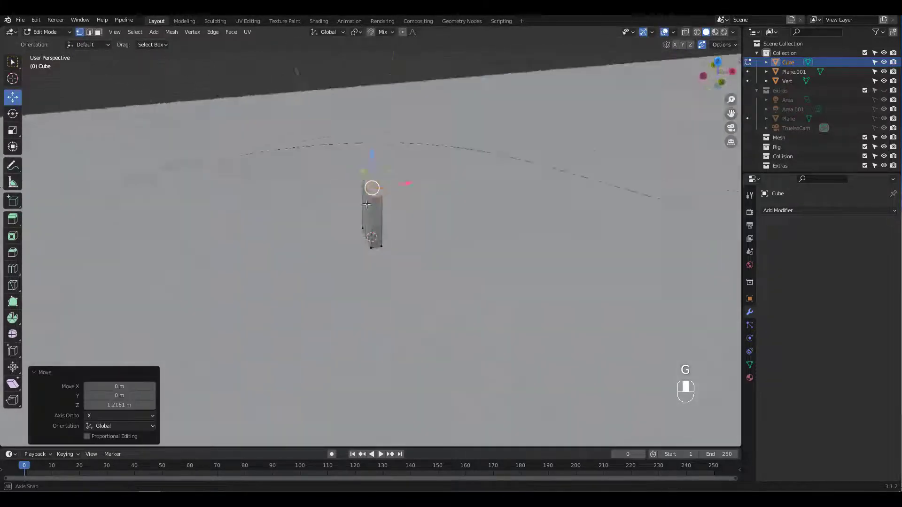
{"action": "middle_click_drag", "start_coordinate": [372, 212], "coordinate": [374, 227], "text": "ctrl"}
{"action": "key", "text": "Tab"}
Step: Set the domino's origin to its geometry
{"action": "right_click", "coordinate": [375, 227]}
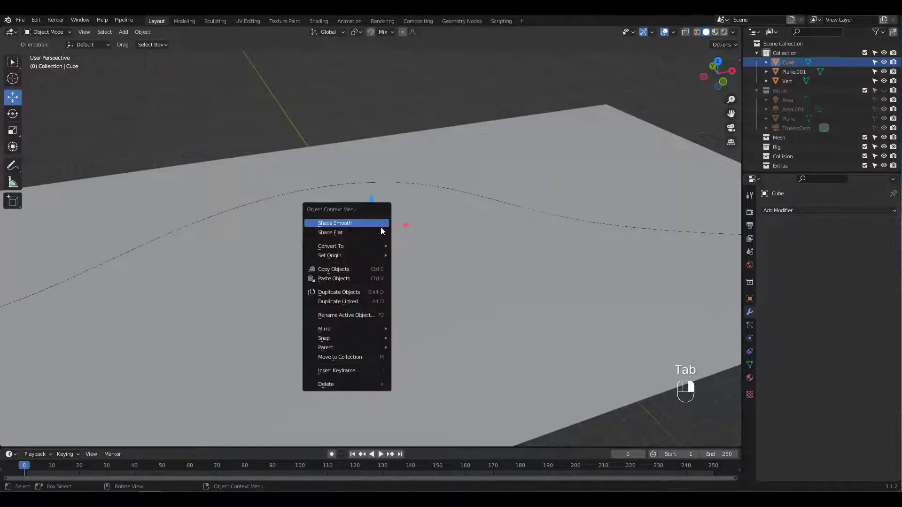
{"action": "mouse_move", "coordinate": [377, 255]}
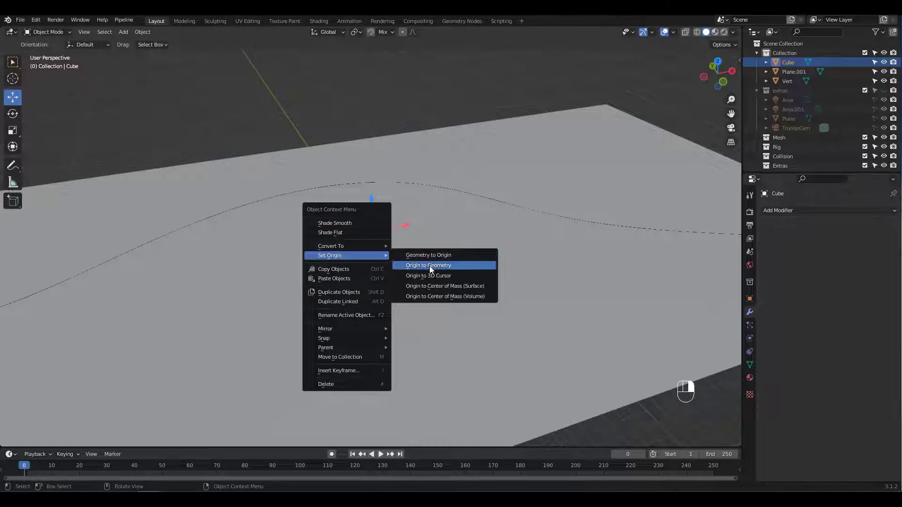
{"action": "left_click", "coordinate": [425, 266]}
Step: Move the domino about 44.66 m in the negative X direction to the start of the curved path
{"action": "middle_click_drag", "start_coordinate": [386, 218], "coordinate": [485, 224], "text": "ctrl"}
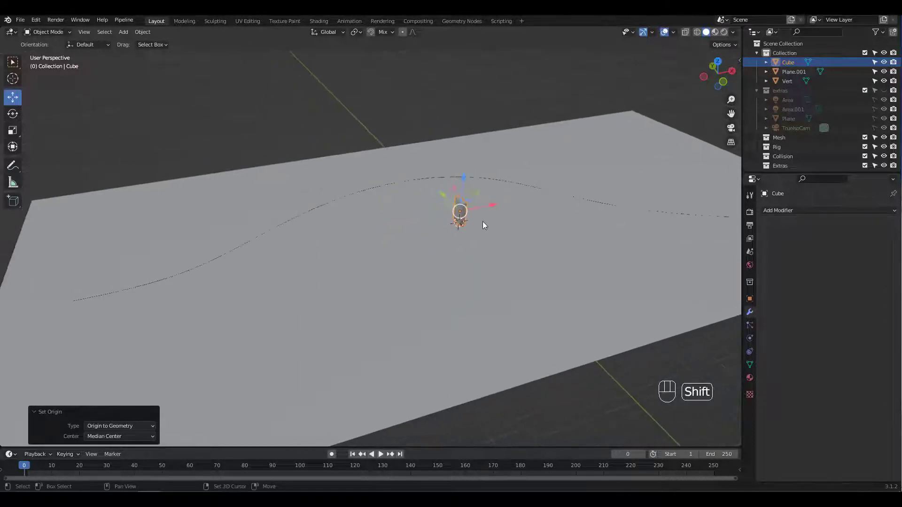
{"action": "key", "text": "g"}
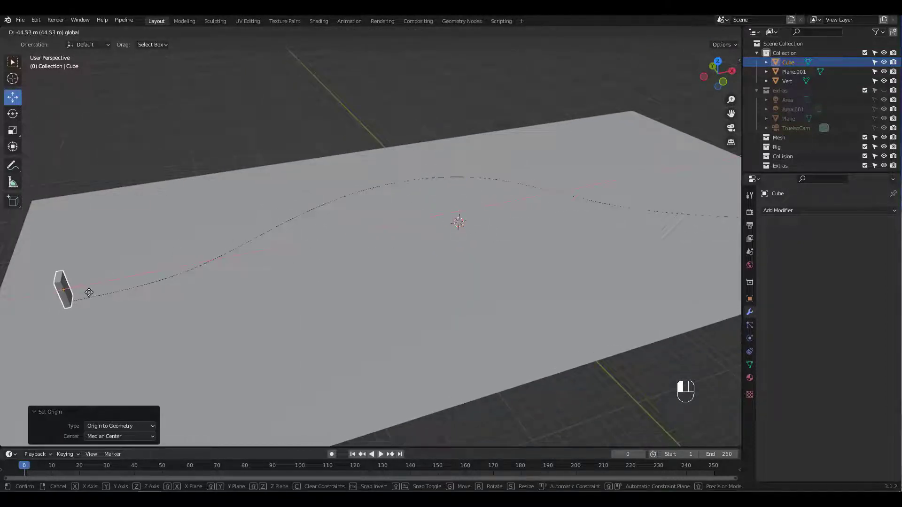
{"action": "left_click", "coordinate": [90, 292]}
Step: Add rigid body physics to the ground plane with the type Active
{"action": "middle_click_drag", "start_coordinate": [118, 272], "coordinate": [237, 177]}
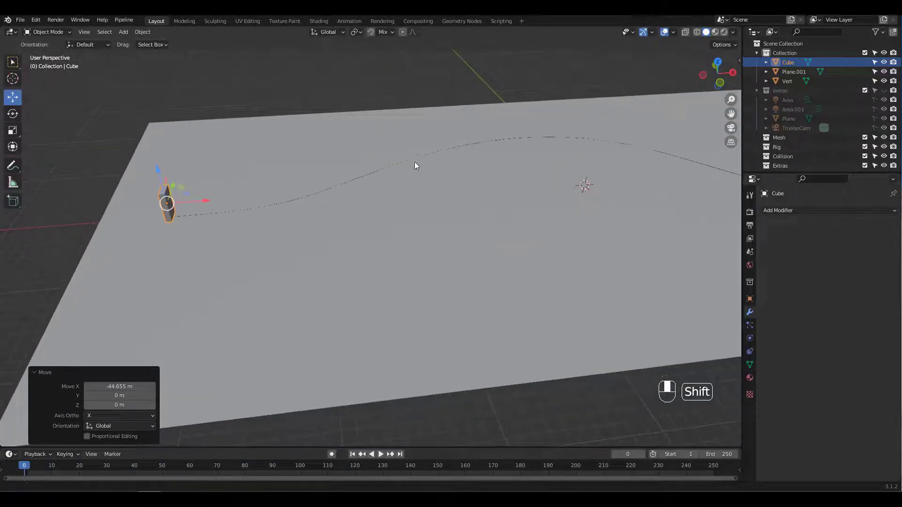
{"action": "middle_click_drag", "start_coordinate": [415, 165], "coordinate": [354, 191], "text": "shift"}
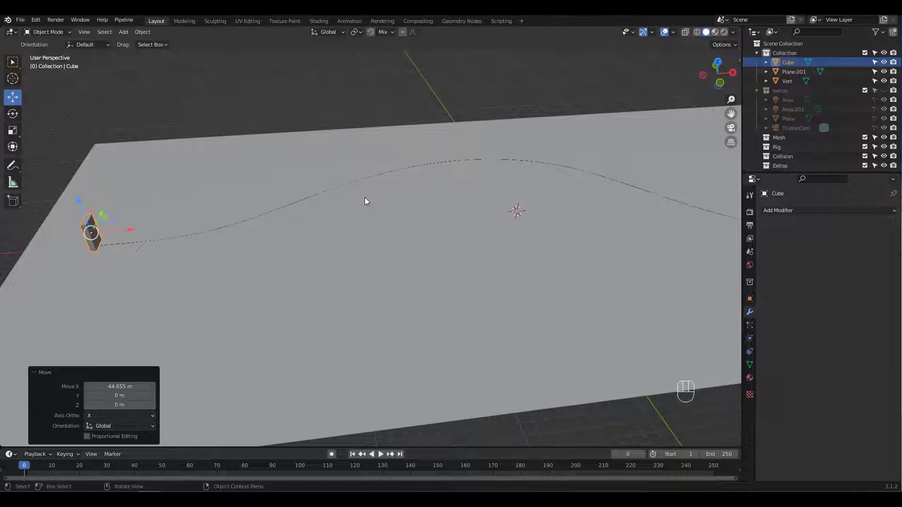
{"action": "left_click", "coordinate": [543, 318]}
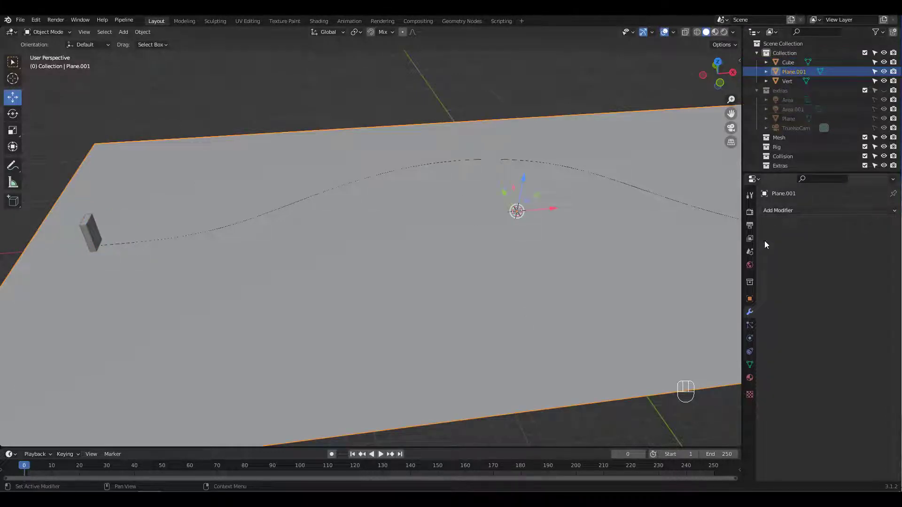
{"action": "left_click", "coordinate": [750, 338]}
{"action": "left_click", "coordinate": [869, 231]}
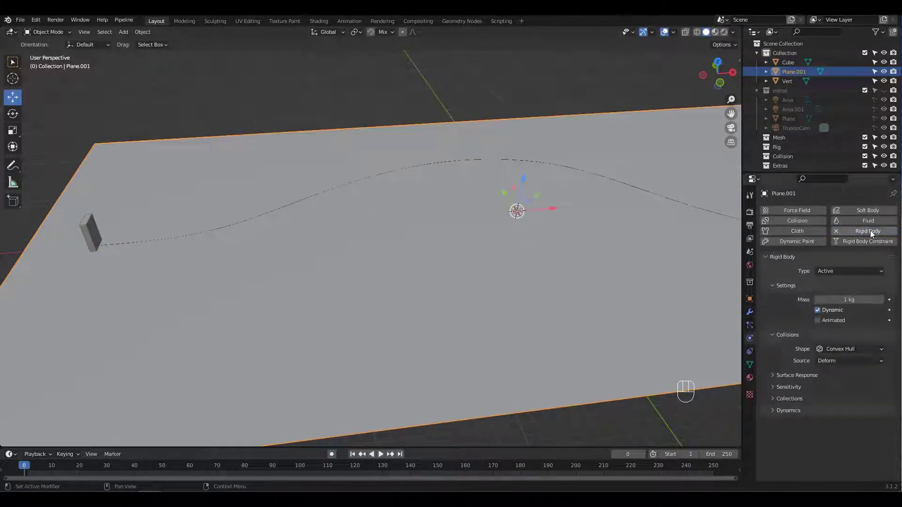
{"action": "left_click", "coordinate": [840, 272]}
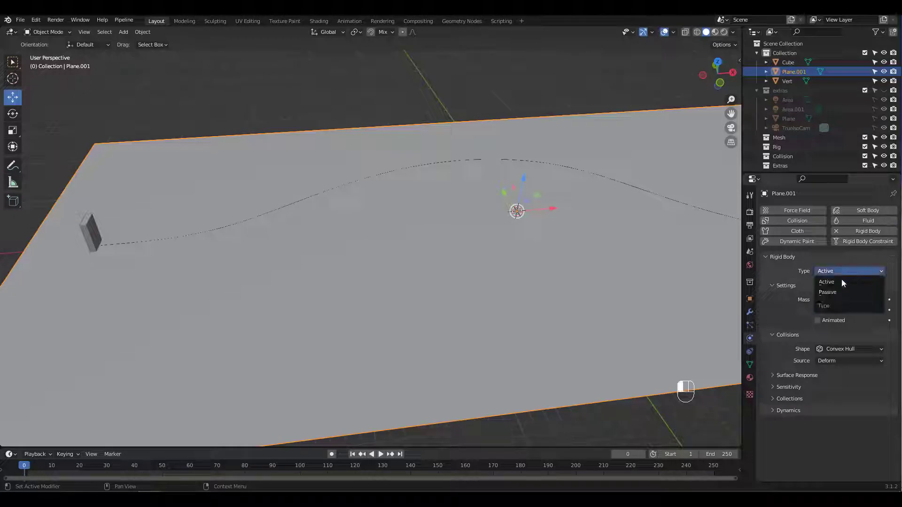
{"action": "left_click", "coordinate": [838, 282]}
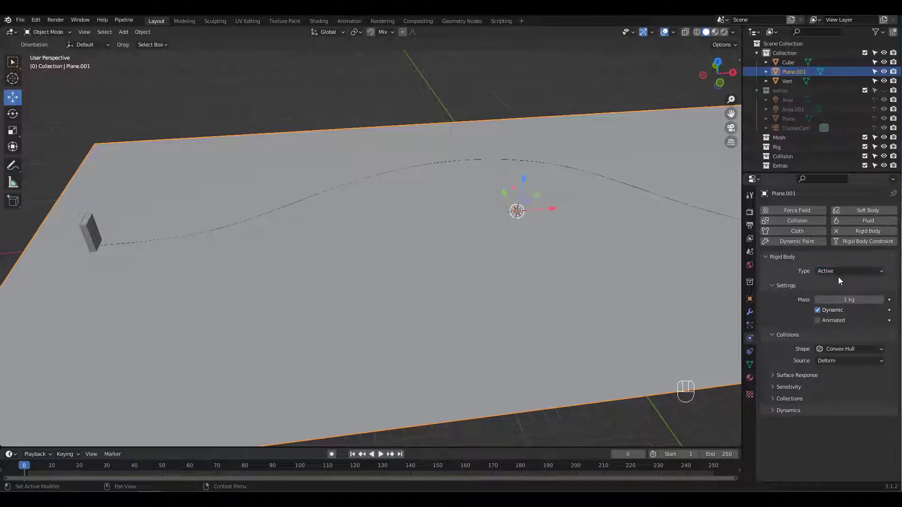
Step: Test the simulation with the active ground plane and undo adding its rigid body
{"action": "key", "text": "space"}
{"action": "key", "text": "space"}
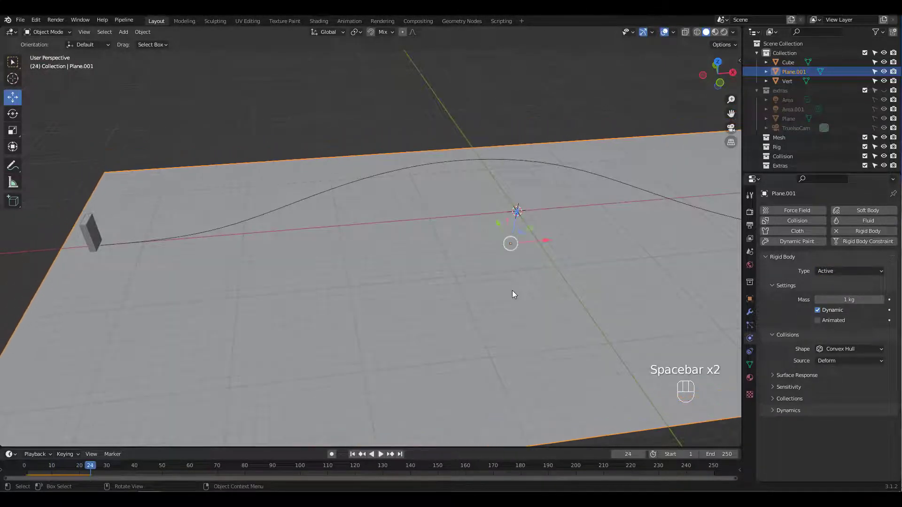
{"action": "key", "text": "ctrl+z"}
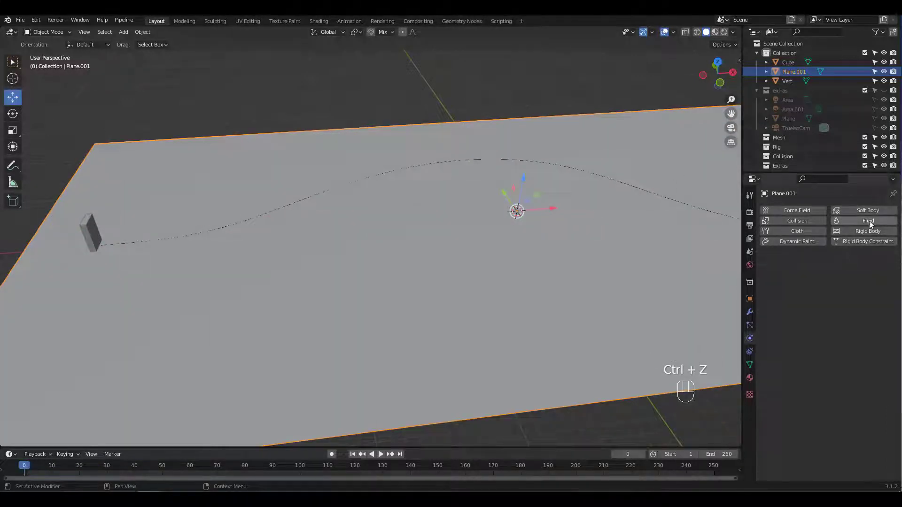
Step: Add an Active rigid body to the domino, test the simulation and return to frame 0
{"action": "left_click", "coordinate": [92, 231]}
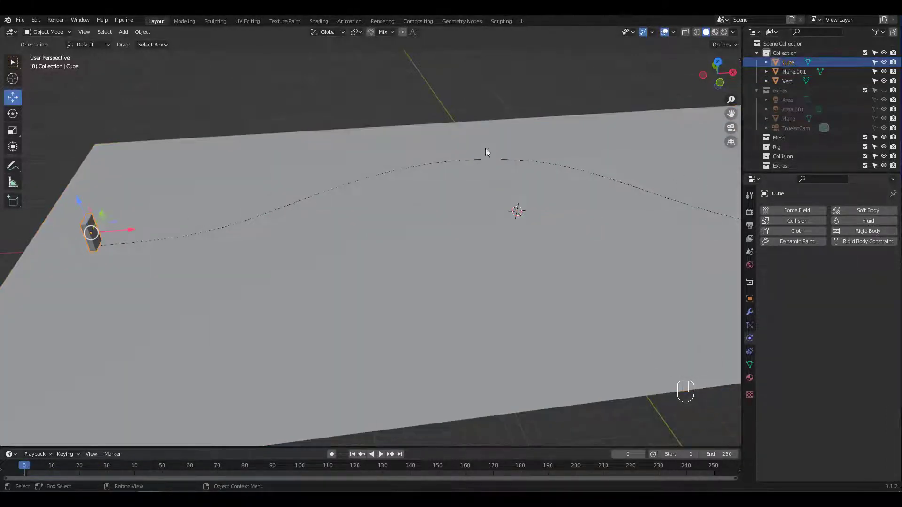
{"action": "left_click", "coordinate": [868, 231]}
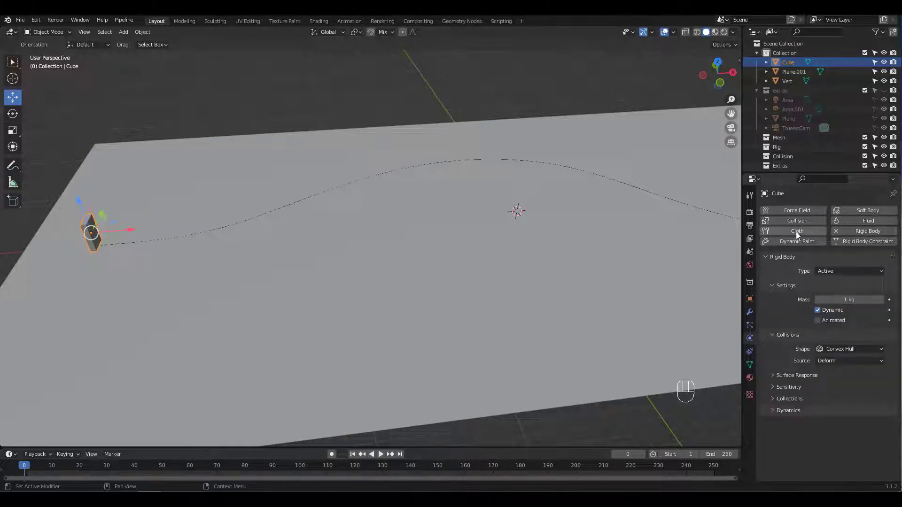
{"action": "key", "text": "space"}
{"action": "key", "text": "space"}
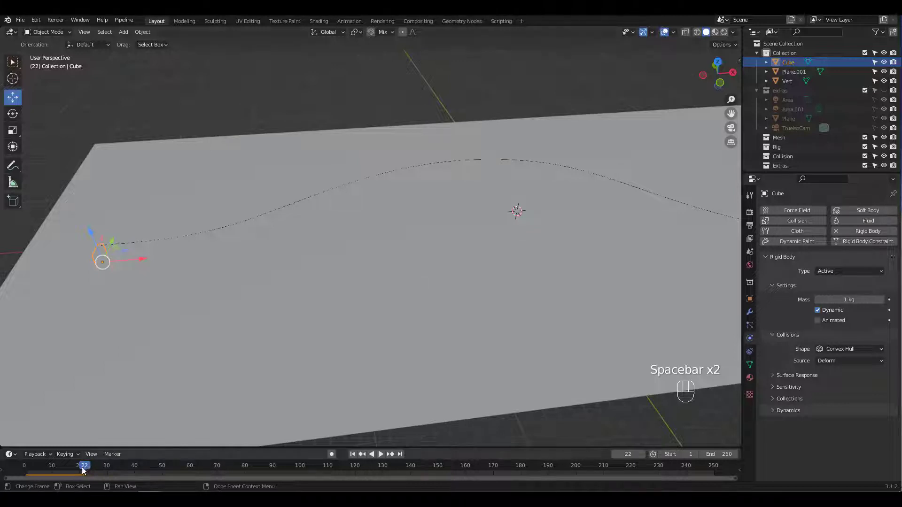
{"action": "left_click_drag", "start_coordinate": [84, 471], "coordinate": [24, 470]}
Step: Add a Passive rigid body to the ground plane, test the simulation and return to frame 0
{"action": "left_click", "coordinate": [518, 285]}
{"action": "left_click", "coordinate": [873, 232]}
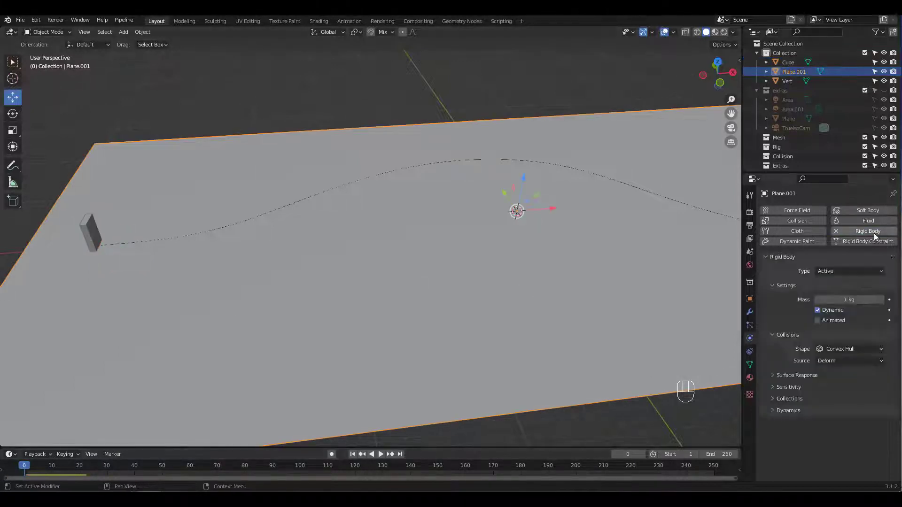
{"action": "left_click", "coordinate": [838, 271]}
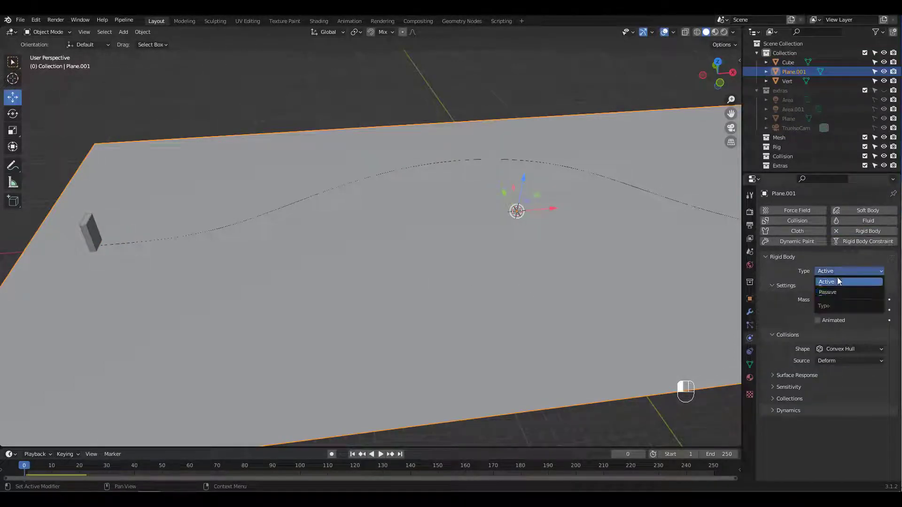
{"action": "left_click", "coordinate": [834, 293]}
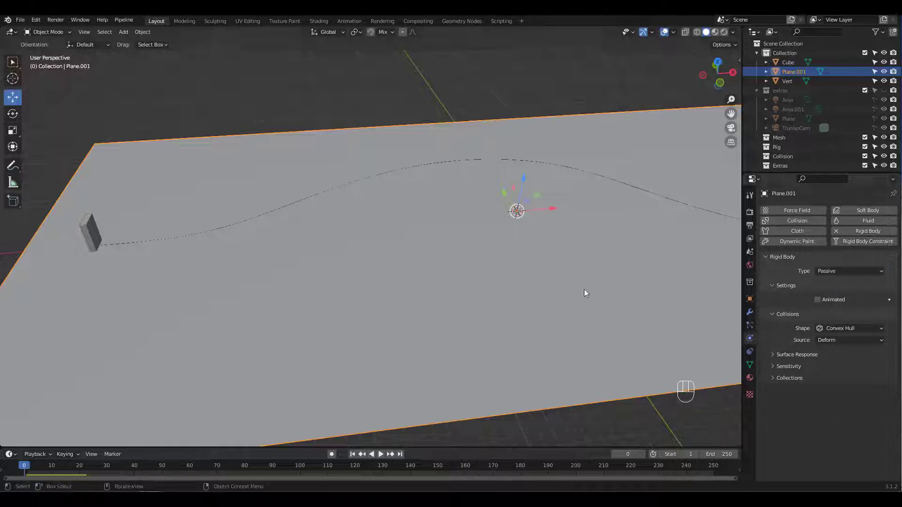
{"action": "key", "text": "space"}
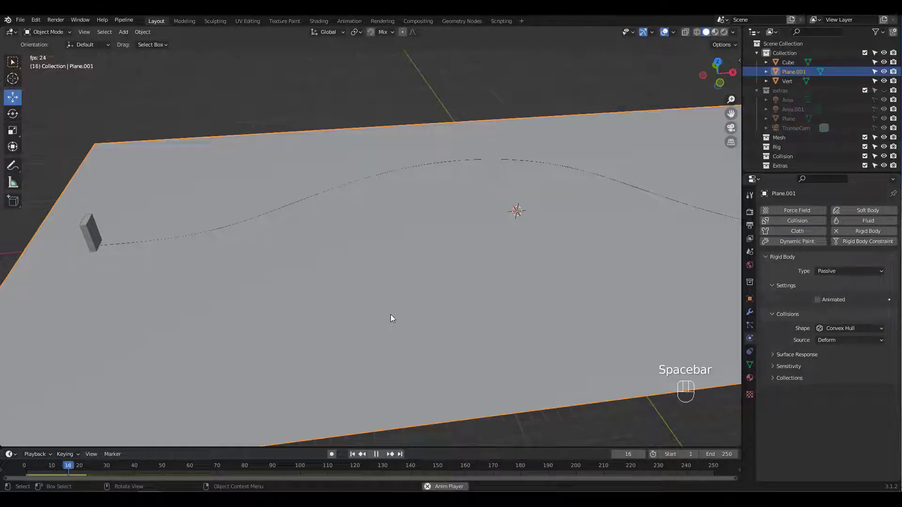
{"action": "key", "text": "space"}
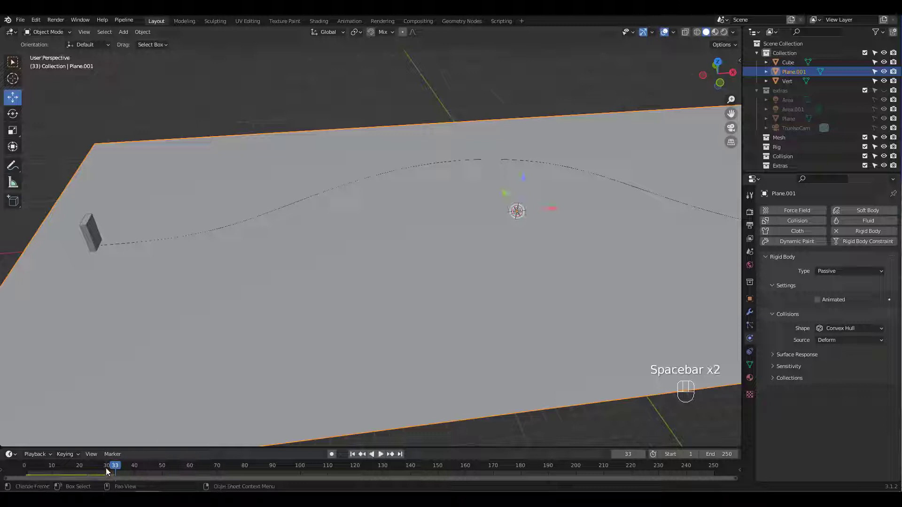
{"action": "key", "text": "Escape"}
Step: Add an Array modifier to the domino with a count of 20 and a relative X offset of 2.7
{"action": "left_click", "coordinate": [91, 225]}
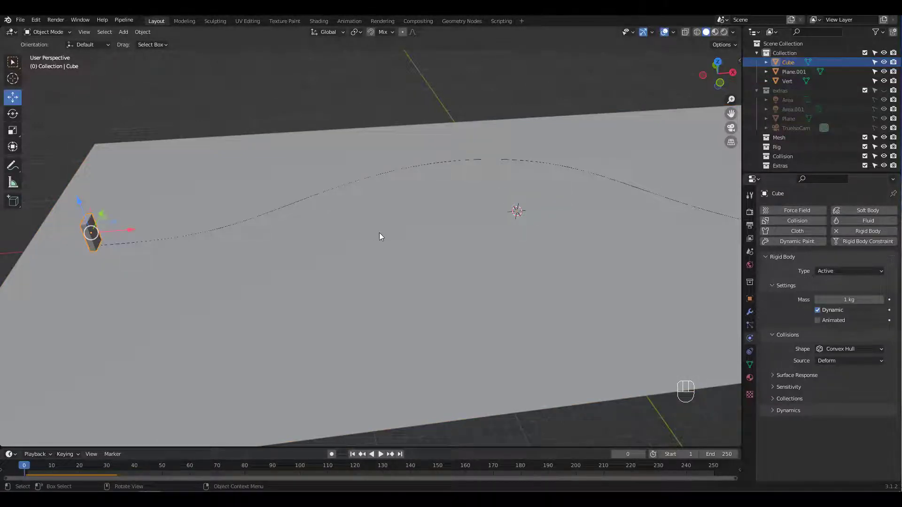
{"action": "left_click", "coordinate": [750, 312]}
{"action": "left_click", "coordinate": [799, 210]}
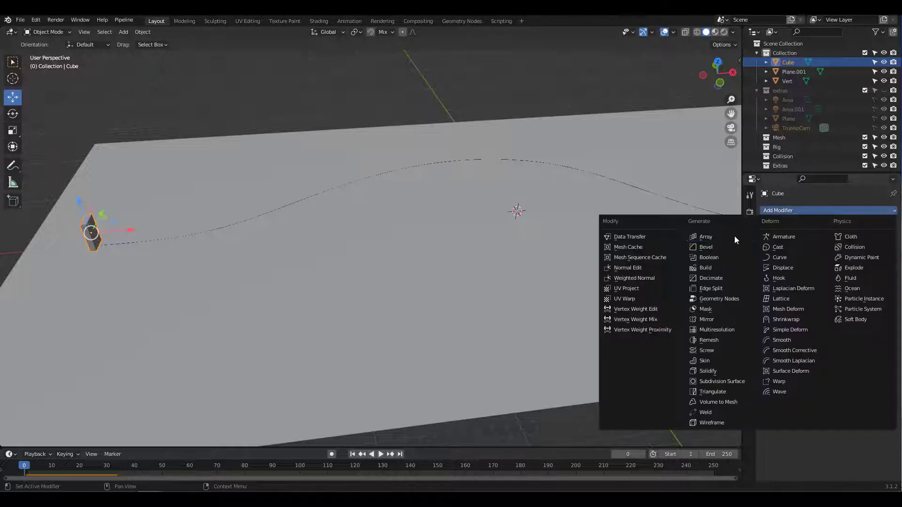
{"action": "left_click", "coordinate": [705, 236]}
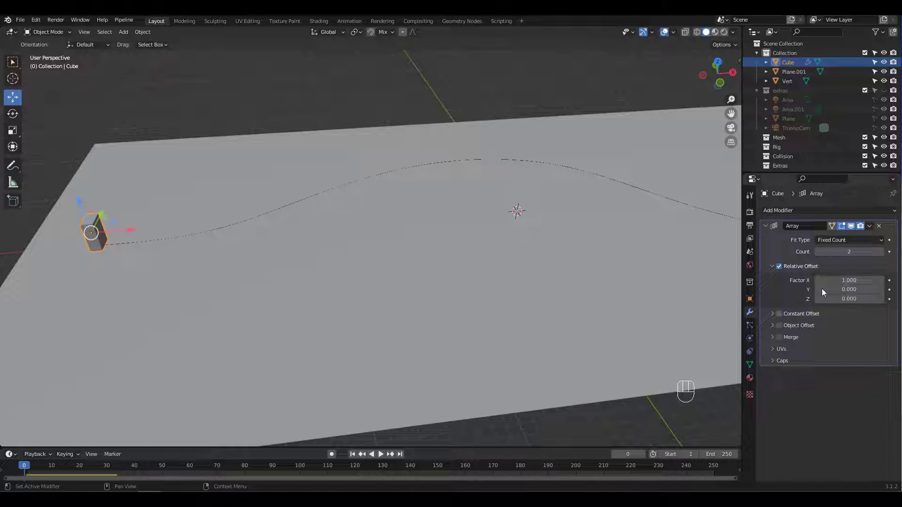
{"action": "left_click", "coordinate": [865, 253]}
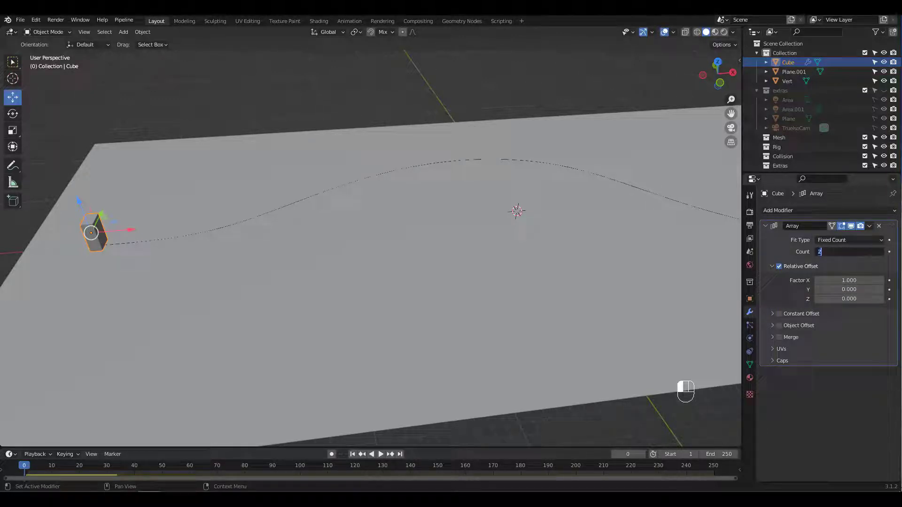
{"action": "type", "text": "20"}
{"action": "key", "text": "Return"}
{"action": "mouse_move", "coordinate": [861, 281]}
{"action": "left_mouse_down"}
{"action": "mouse_move", "coordinate": [883, 280]}
{"action": "mouse_move", "coordinate": [868, 280]}
{"action": "left_mouse_up"}
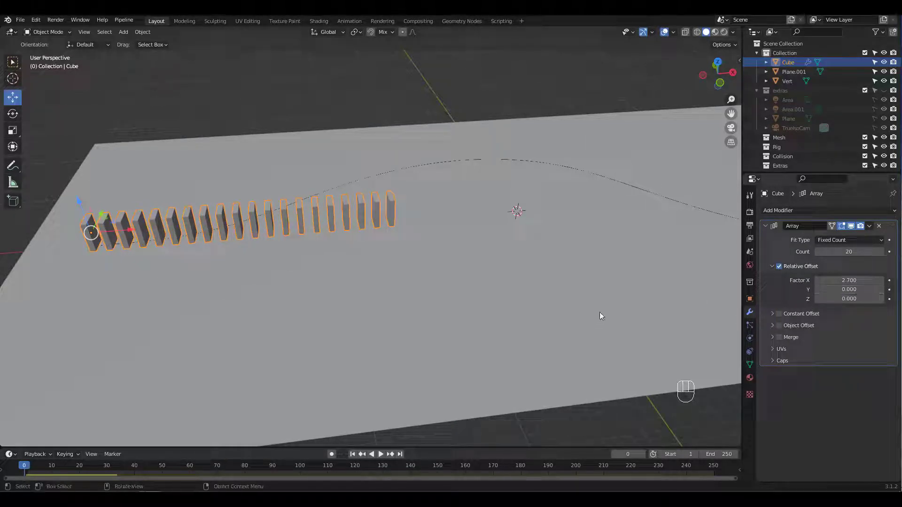
Step: Add a Curve modifier to the domino array and convert the Vert path mesh to a curve
{"action": "left_click", "coordinate": [793, 210]}
{"action": "left_click", "coordinate": [783, 258]}
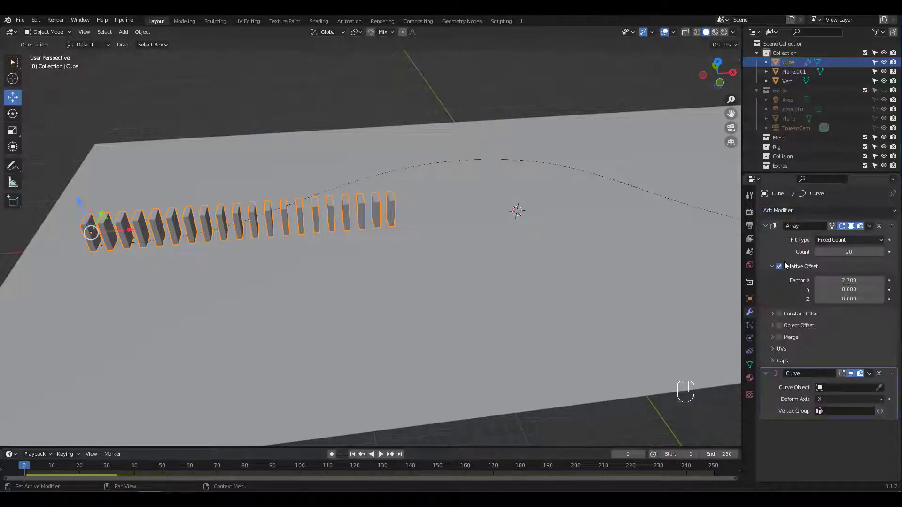
{"action": "left_click", "coordinate": [665, 199]}
{"action": "left_click", "coordinate": [666, 198]}
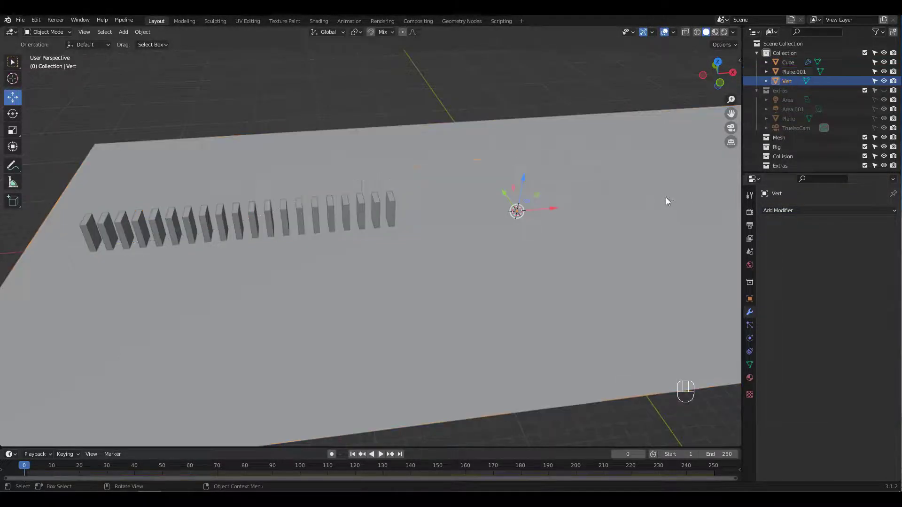
{"action": "key", "text": "q"}
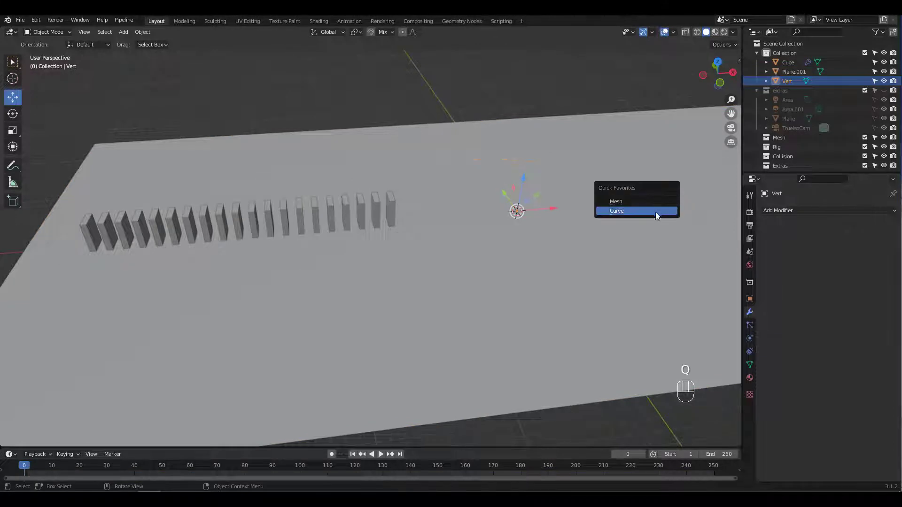
{"action": "left_click", "coordinate": [655, 212]}
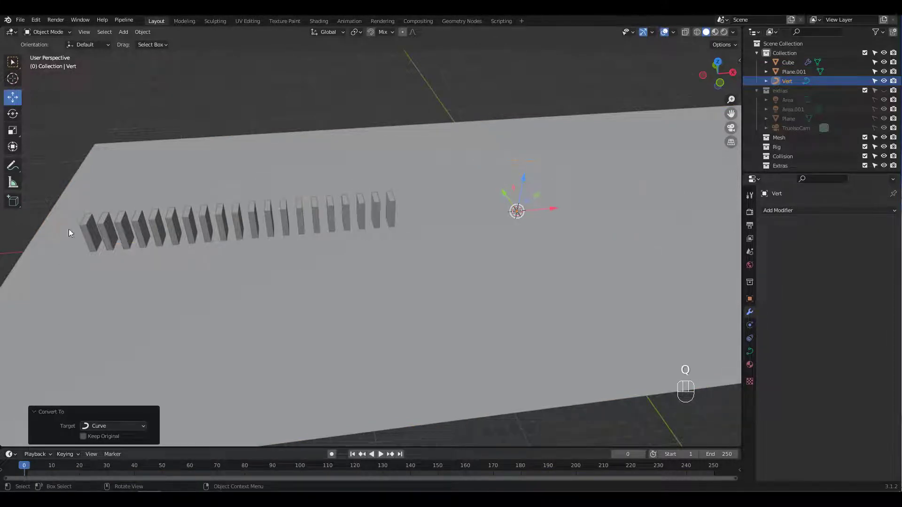
Step: Set Vert as the curve object of the domino array's Curve modifier
{"action": "left_click", "coordinate": [90, 235]}
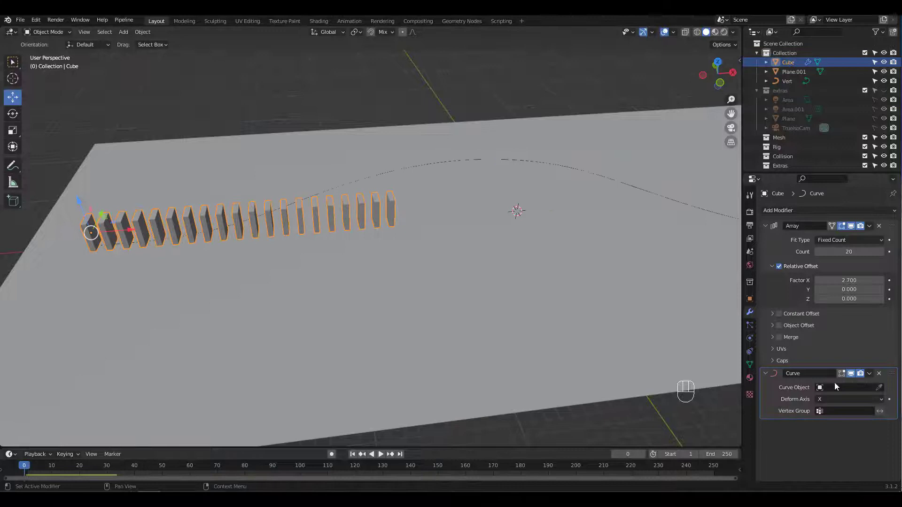
{"action": "left_click", "coordinate": [873, 391]}
{"action": "left_click", "coordinate": [829, 290]}
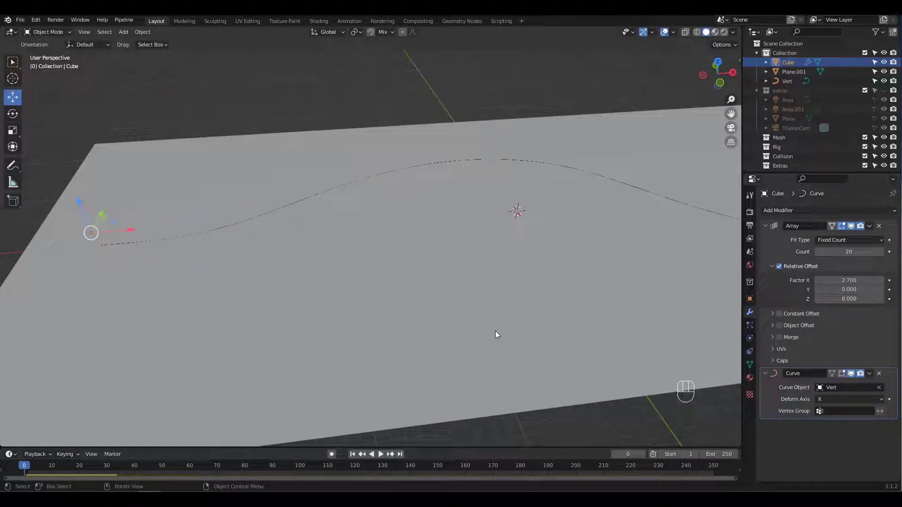
Step: Move the domino array about 46.81 m along X so it starts near the beginning of the curved path
{"action": "middle_click_drag", "start_coordinate": [525, 238], "coordinate": [509, 264], "text": "ctrl"}
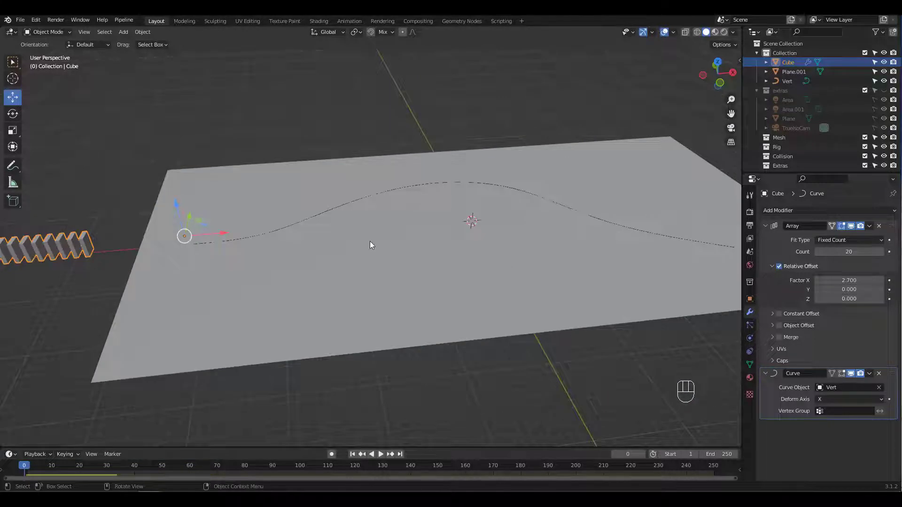
{"action": "middle_click_drag", "start_coordinate": [370, 242], "coordinate": [521, 235], "text": "shift"}
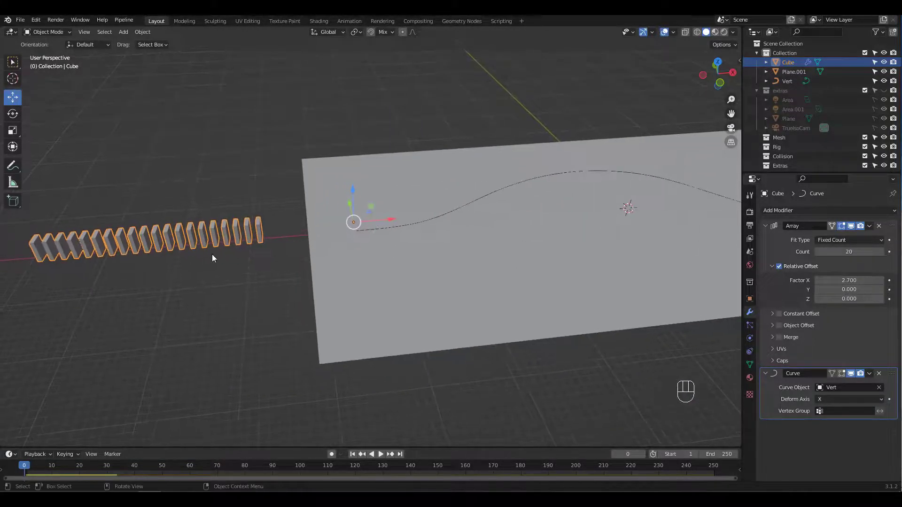
{"action": "left_click_drag", "start_coordinate": [381, 223], "coordinate": [678, 190]}
Step: Increase the Array count to 58 so the dominoes fill the curved path
{"action": "middle_click_drag", "start_coordinate": [634, 184], "coordinate": [562, 161], "text": "shift"}
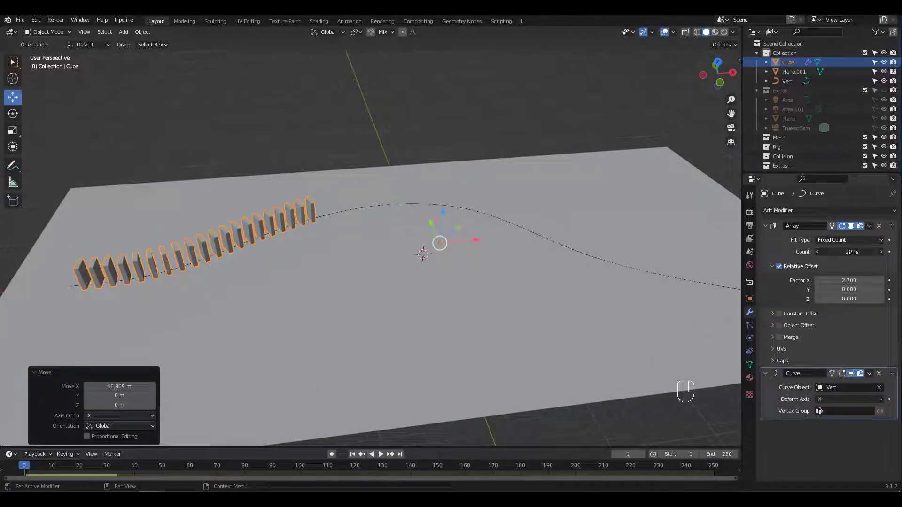
{"action": "left_click_drag", "start_coordinate": [850, 252], "coordinate": [871, 259]}
{"action": "middle_click_drag", "start_coordinate": [639, 207], "coordinate": [515, 191], "text": "shift"}
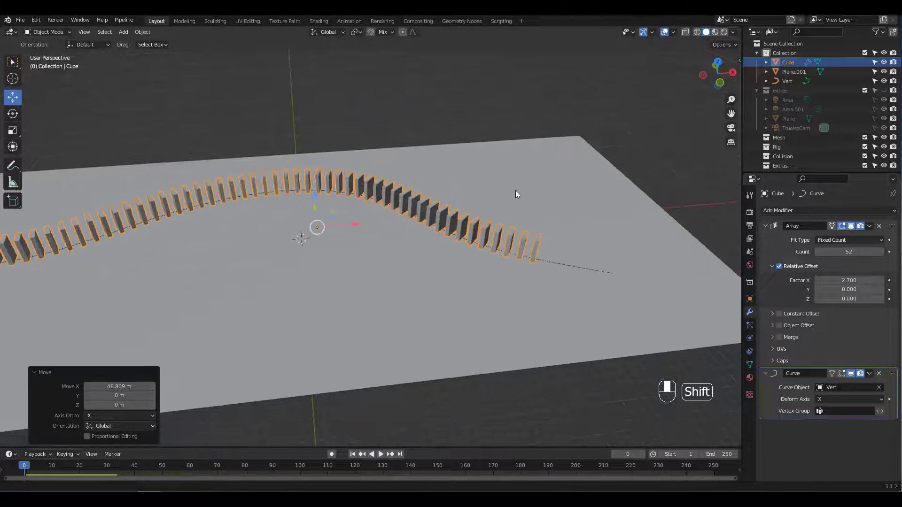
{"action": "left_click_drag", "start_coordinate": [855, 255], "coordinate": [855, 252]}
Step: Convert the domino array to a mesh so that its Array and Curve modifiers are applied
{"action": "middle_click_drag", "start_coordinate": [569, 209], "coordinate": [624, 165], "text": "ctrl"}
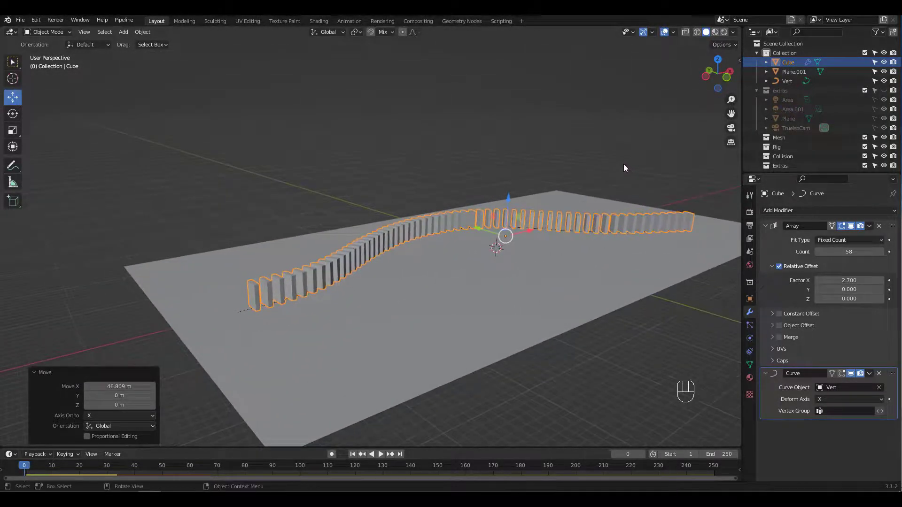
{"action": "key", "text": "KP_Decimal"}
{"action": "key", "text": "q"}
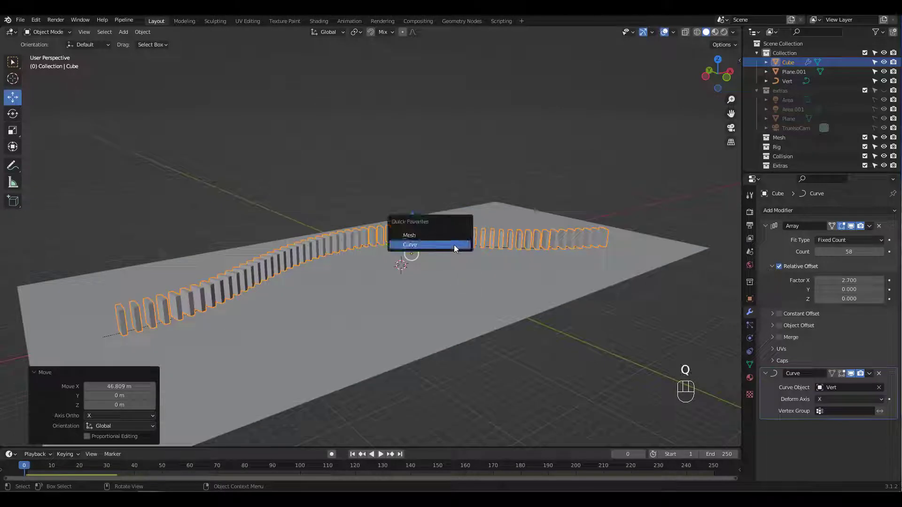
{"action": "left_click", "coordinate": [454, 240]}
Step: Separate the whole domino mesh by loose parts into individual objects and return to Object Mode
{"action": "key", "text": "Tab"}
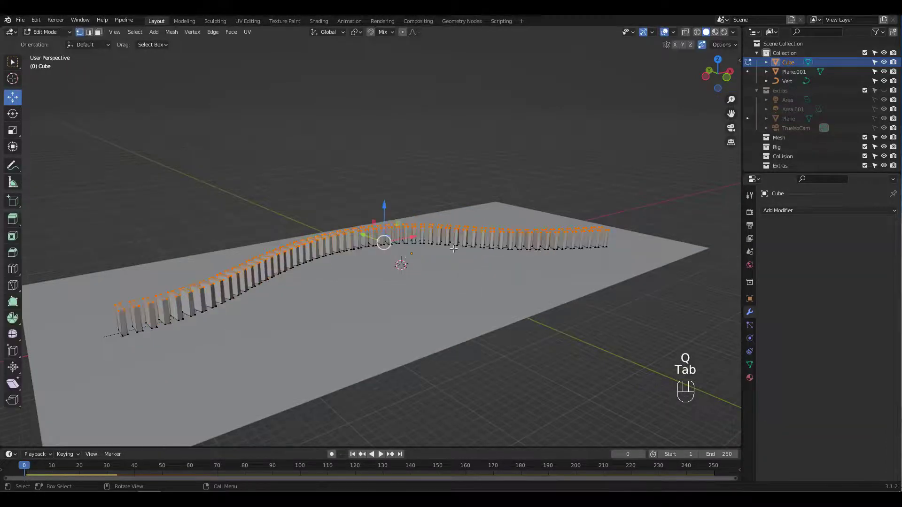
{"action": "key", "text": "a"}
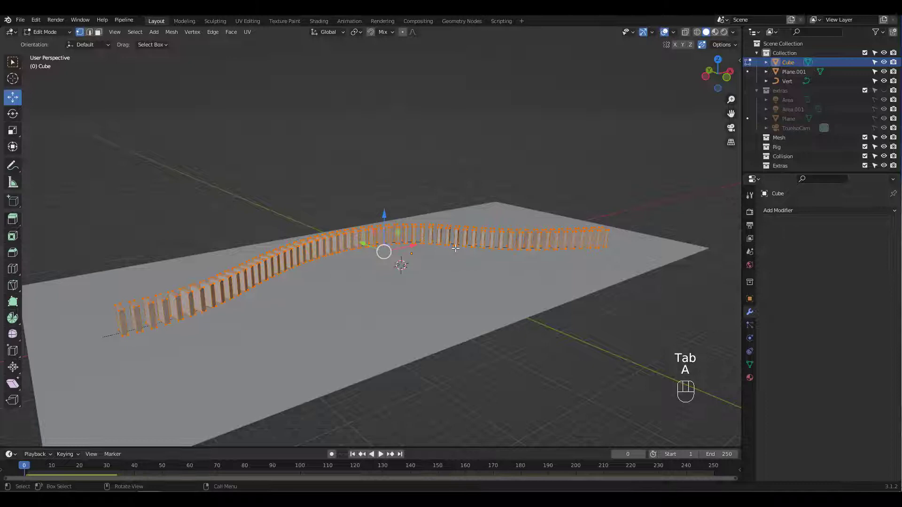
{"action": "key", "text": "p"}
{"action": "left_click", "coordinate": [455, 248]}
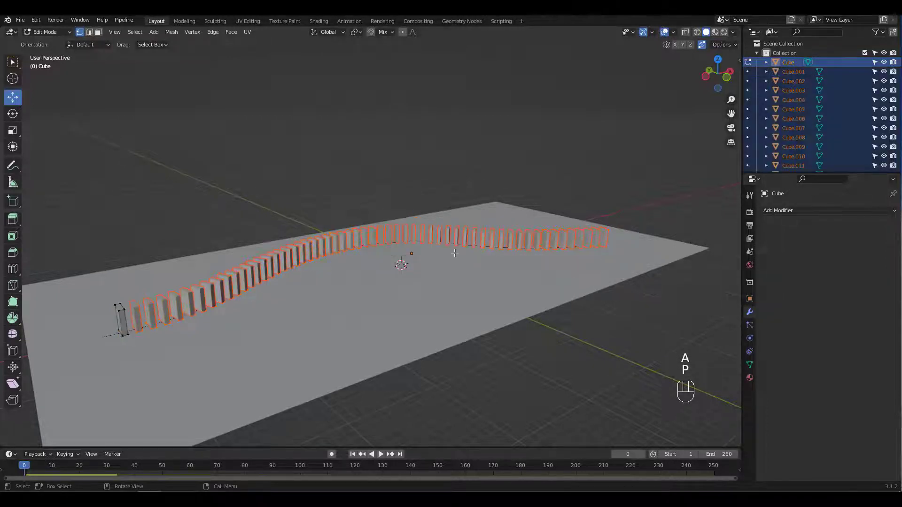
{"action": "key", "text": "Tab"}
Step: Set the origin of every separated domino to its own geometry
{"action": "right_click", "coordinate": [426, 232]}
{"action": "mouse_move", "coordinate": [429, 230]}
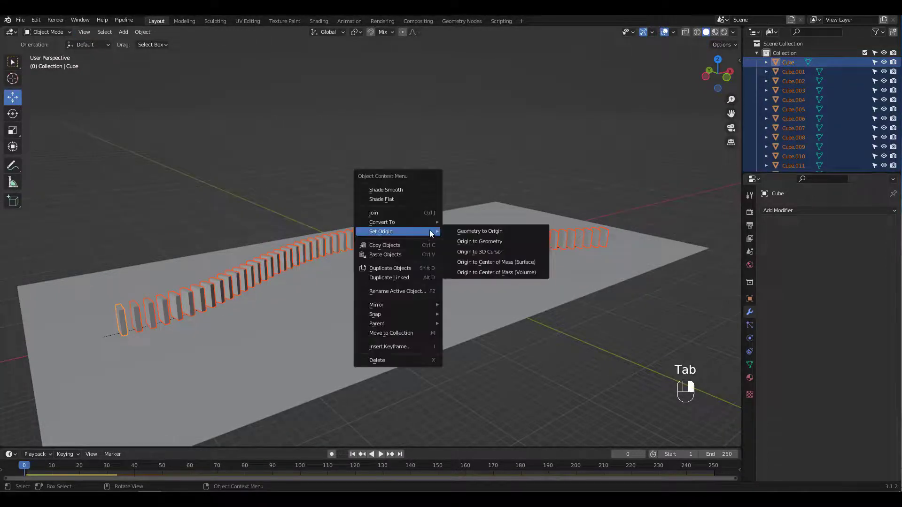
{"action": "left_click", "coordinate": [485, 242]}
{"action": "middle_click_drag", "start_coordinate": [464, 227], "coordinate": [514, 212], "text": "shift"}
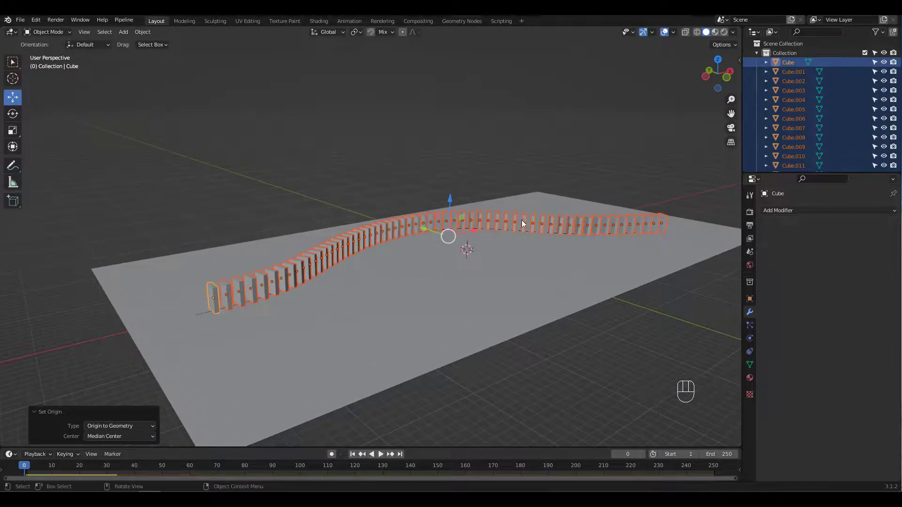
Step: Tilt only the first domino of the row about 17.1° around the global Y axis, toward the next one
{"action": "key", "text": "alt+a"}
{"action": "left_click", "coordinate": [215, 295]}
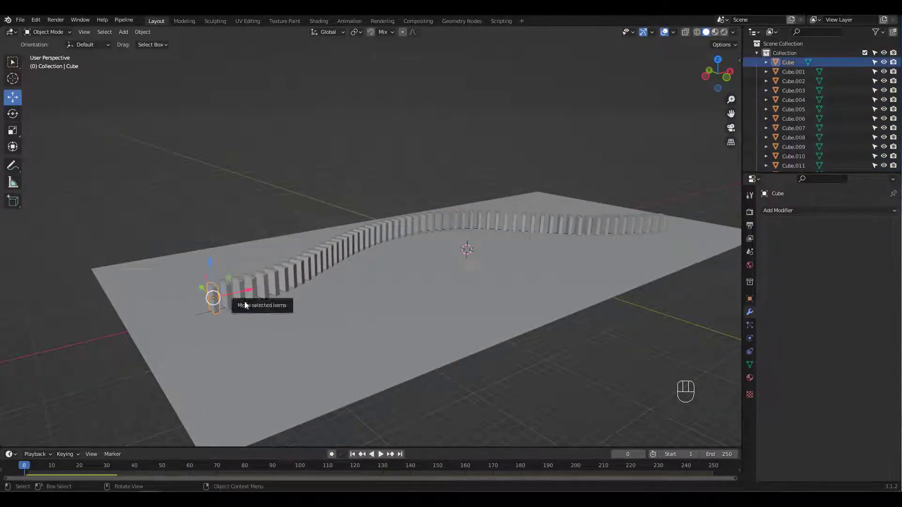
{"action": "key", "text": "r"}
{"action": "left_click_drag", "start_coordinate": [188, 281], "coordinate": [198, 263]}
Step: Play the simulation to check how the dominoes fall and return to frame 0
{"action": "key", "text": "space"}
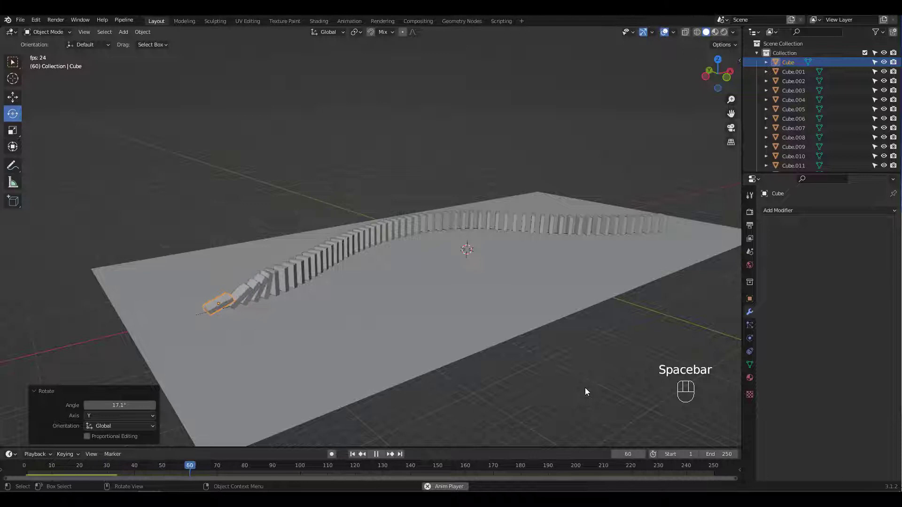
{"action": "key", "text": "space"}
{"action": "left_click_drag", "start_coordinate": [264, 469], "coordinate": [1, 466]}
Step: Set the speed of the scene's Rigid Body World to 3
{"action": "left_click", "coordinate": [750, 252]}
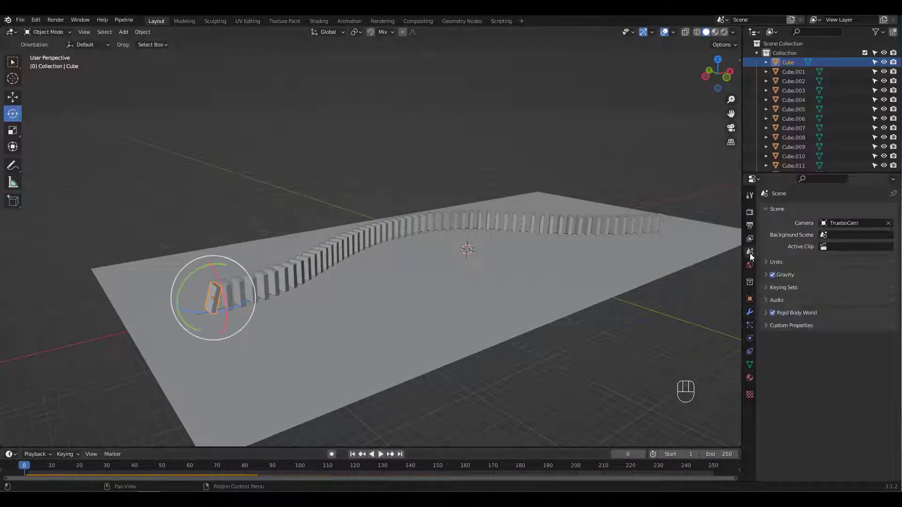
{"action": "left_click", "coordinate": [765, 313]}
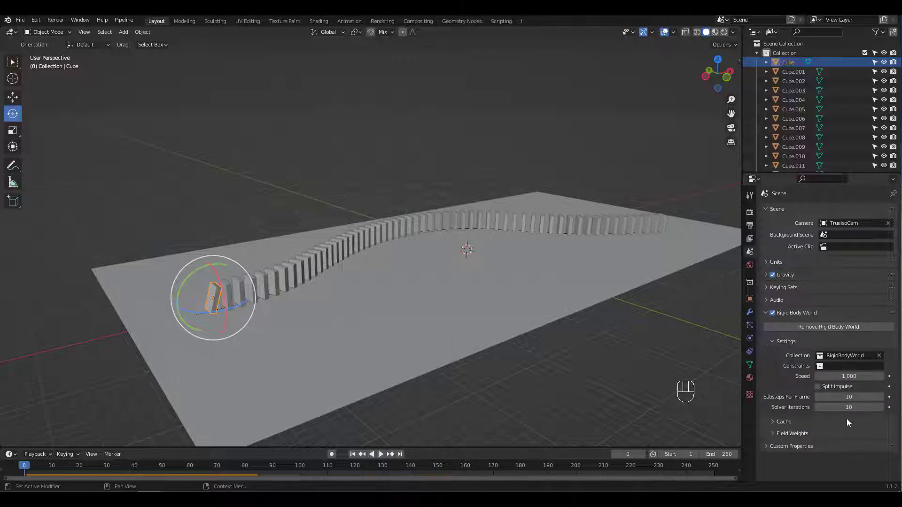
{"action": "left_click", "coordinate": [828, 376]}
{"action": "type", "text": "3"}
{"action": "key", "text": "Return"}
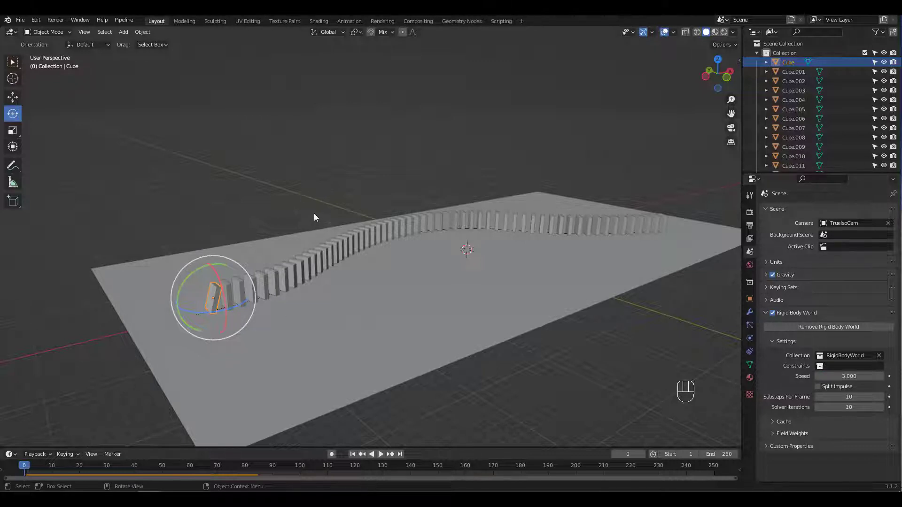
Step: Play the simulation from different views to check how the dominoes topple at the new speed, and return to frame 0
{"action": "key", "text": "space"}
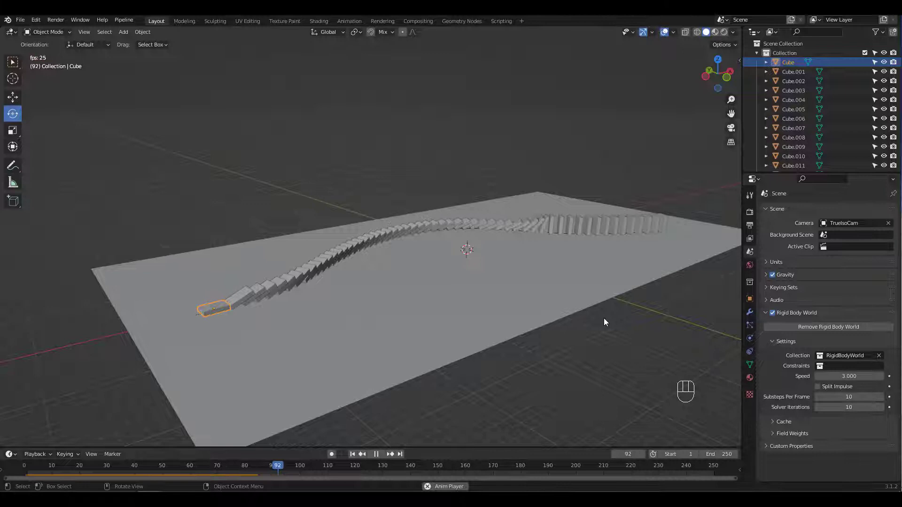
{"action": "key", "text": "space"}
{"action": "middle_click_drag", "start_coordinate": [594, 279], "coordinate": [594, 211]}
{"action": "left_click", "coordinate": [348, 471]}
{"action": "key", "text": "space"}
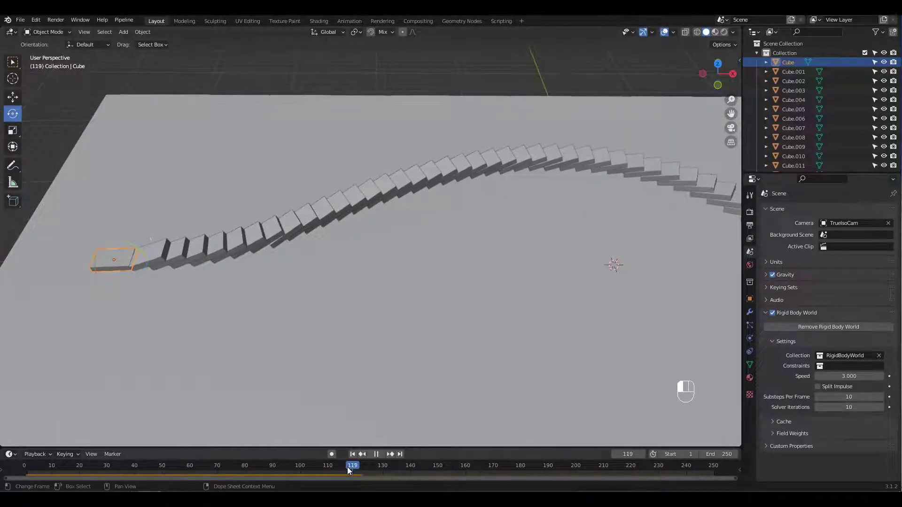
{"action": "left_click_drag", "start_coordinate": [347, 467], "coordinate": [6, 466]}
{"action": "key", "text": "space"}
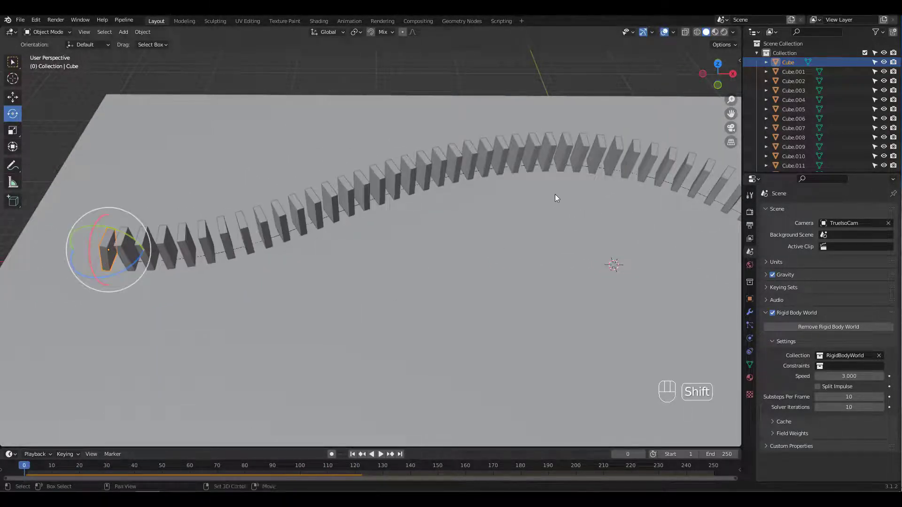
{"action": "middle_click_drag", "start_coordinate": [555, 197], "coordinate": [539, 238], "text": "shift"}
{"action": "scroll", "coordinate": [540, 236], "scroll_direction": "up", "scroll_amount": 2}
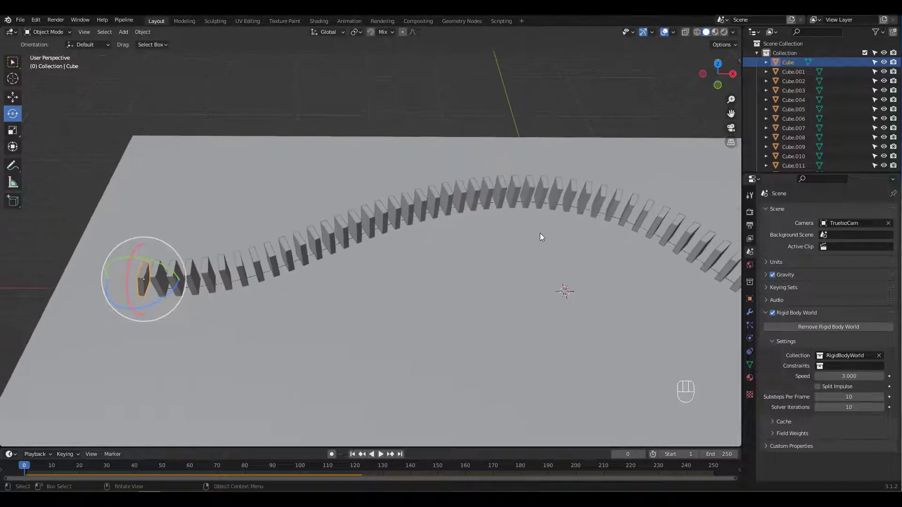
{"action": "key", "text": "space"}
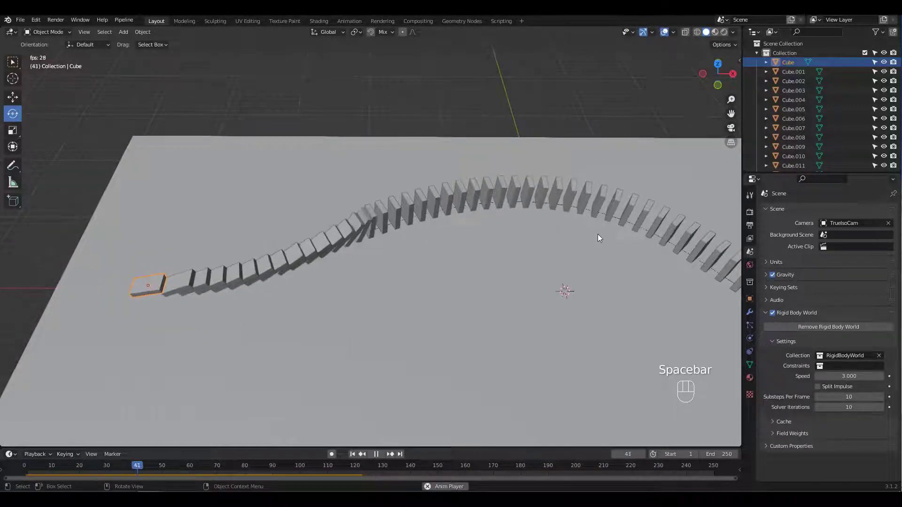
{"action": "key", "text": "space"}
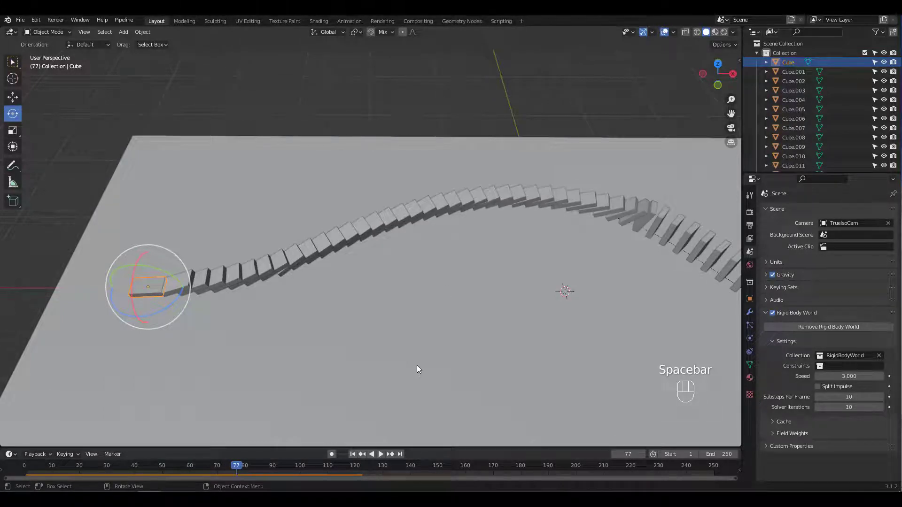
{"action": "key", "text": "shift+Left"}
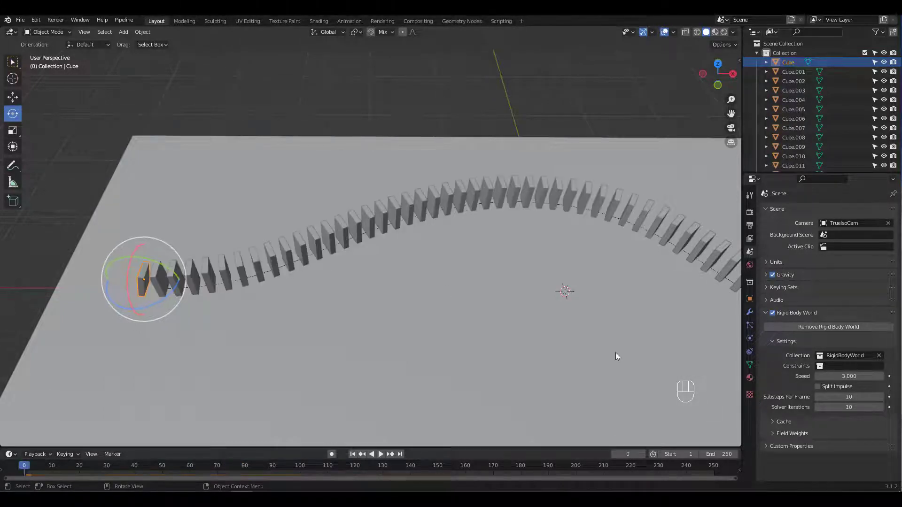
Step: Add a Bevel modifier to the first domino with an amount of 0 m and 6 segments
{"action": "left_click", "coordinate": [749, 313]}
{"action": "left_click", "coordinate": [782, 211]}
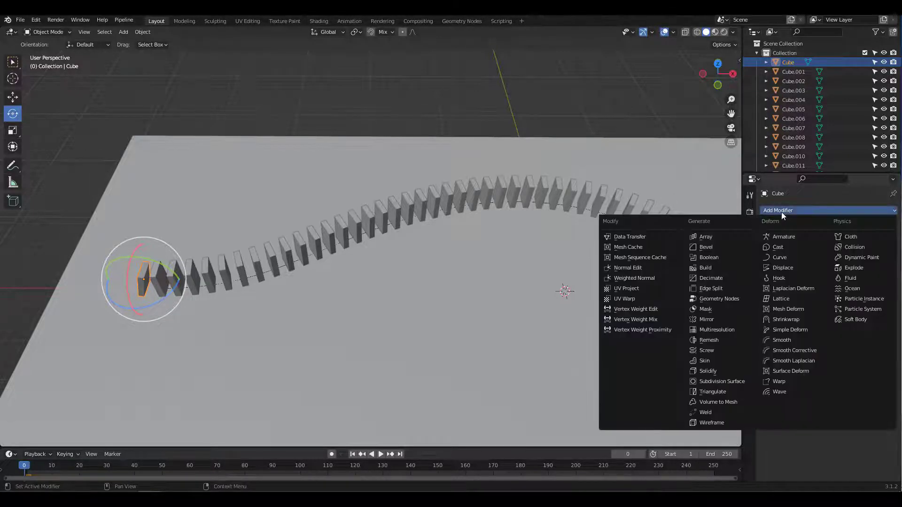
{"action": "left_click", "coordinate": [707, 247]}
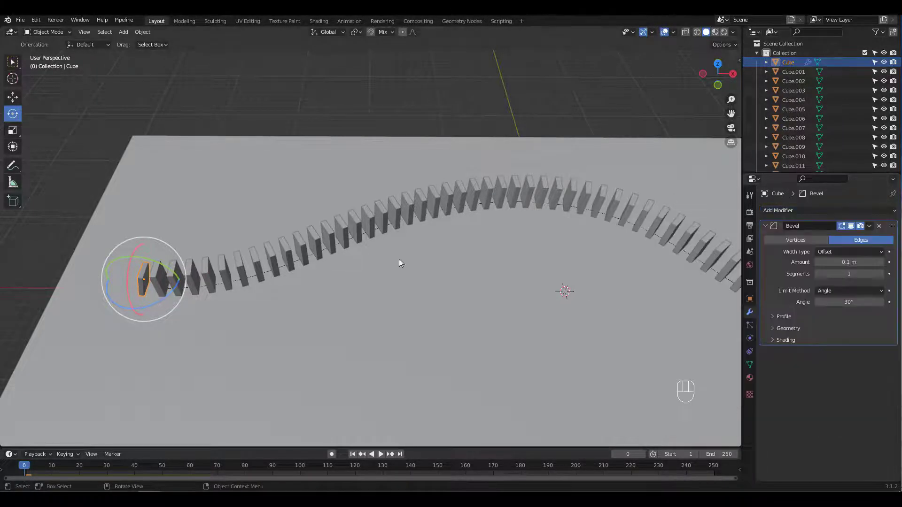
{"action": "middle_click_drag", "start_coordinate": [126, 273], "coordinate": [489, 196], "text": "ctrl"}
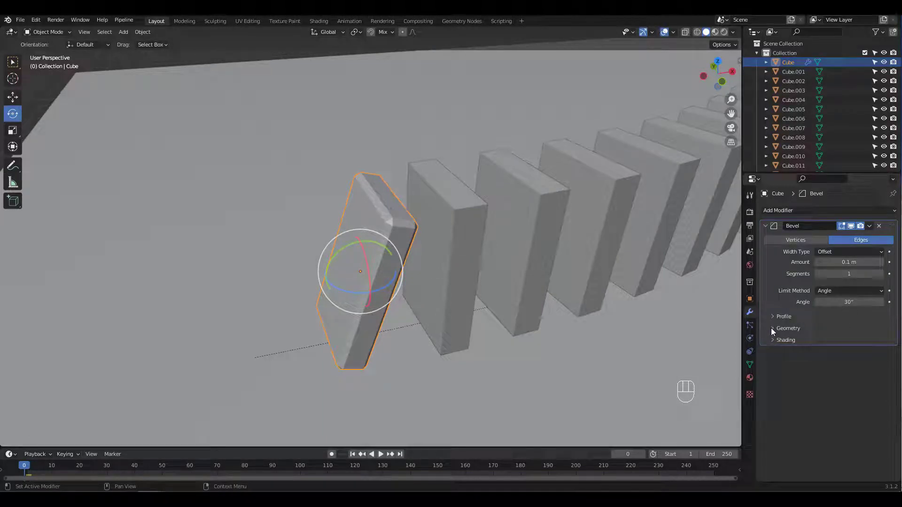
{"action": "left_click", "coordinate": [849, 262]}
{"action": "type", "text": "0"}
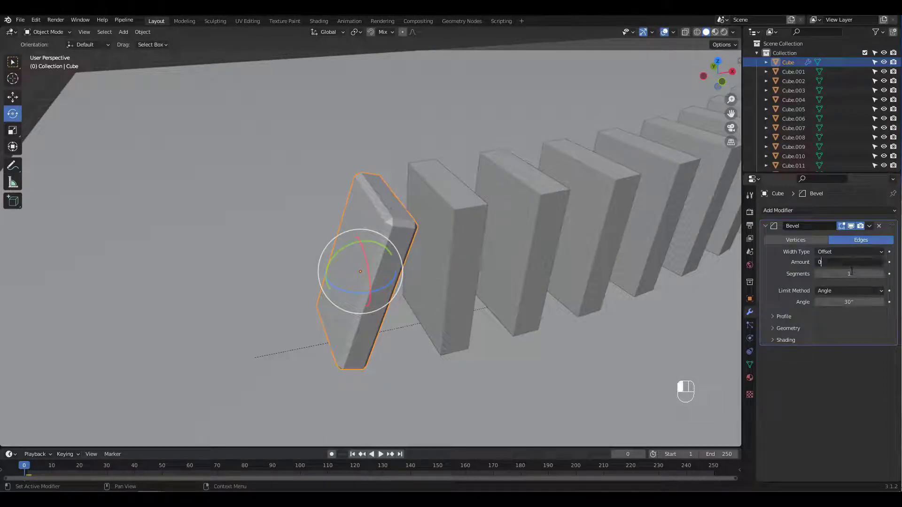
{"action": "key", "text": "Return"}
{"action": "left_click", "coordinate": [849, 274]}
{"action": "type", "text": "6"}
{"action": "key", "text": "Return"}
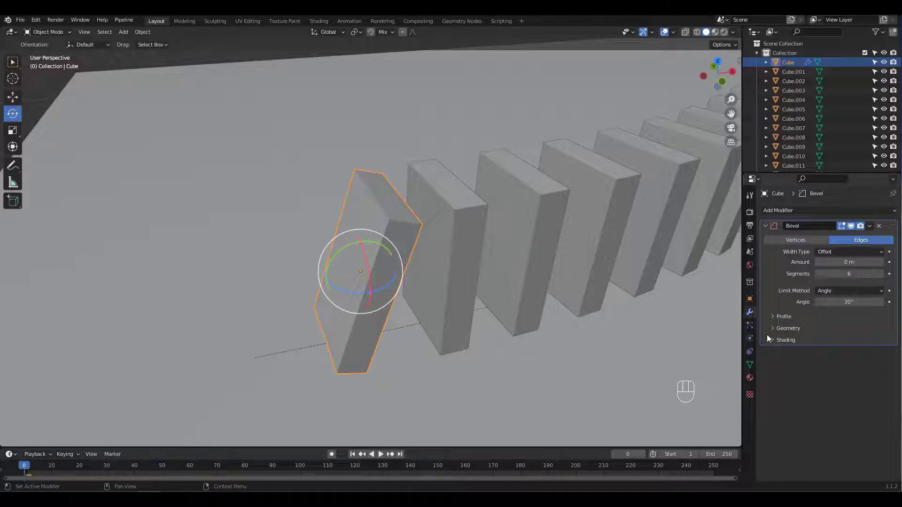
Step: Set the bevel's outer miter to Arc and enable Auto Smooth on the first domino's mesh
{"action": "left_click", "coordinate": [774, 328]}
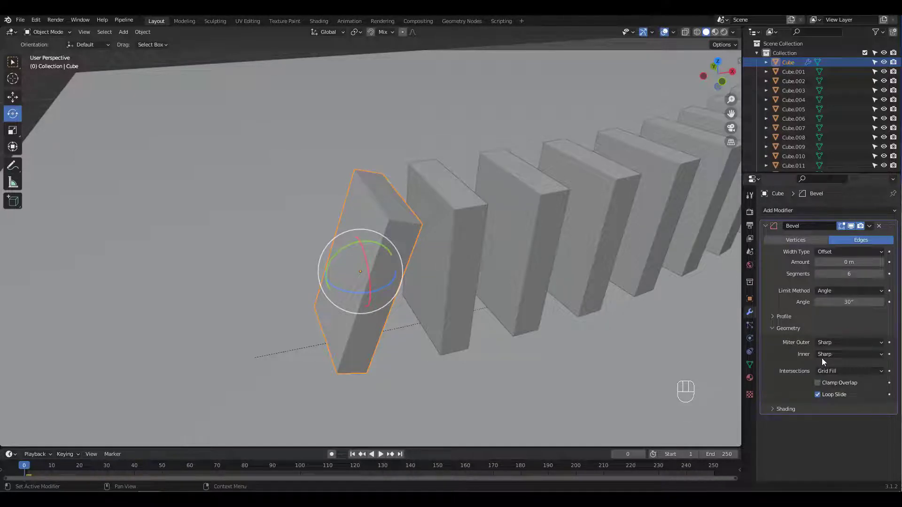
{"action": "left_click", "coordinate": [822, 356]}
{"action": "left_click", "coordinate": [831, 343]}
{"action": "left_click", "coordinate": [826, 374]}
{"action": "left_click", "coordinate": [749, 364]}
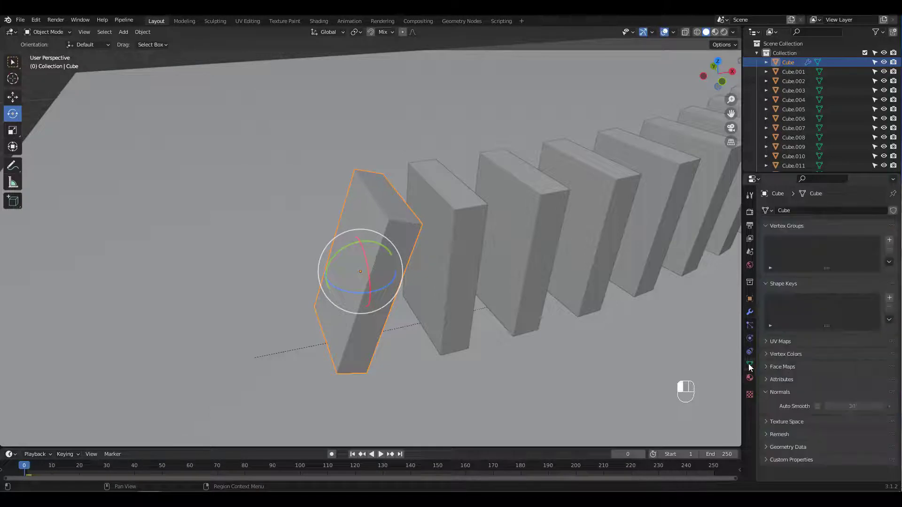
{"action": "left_click", "coordinate": [816, 408]}
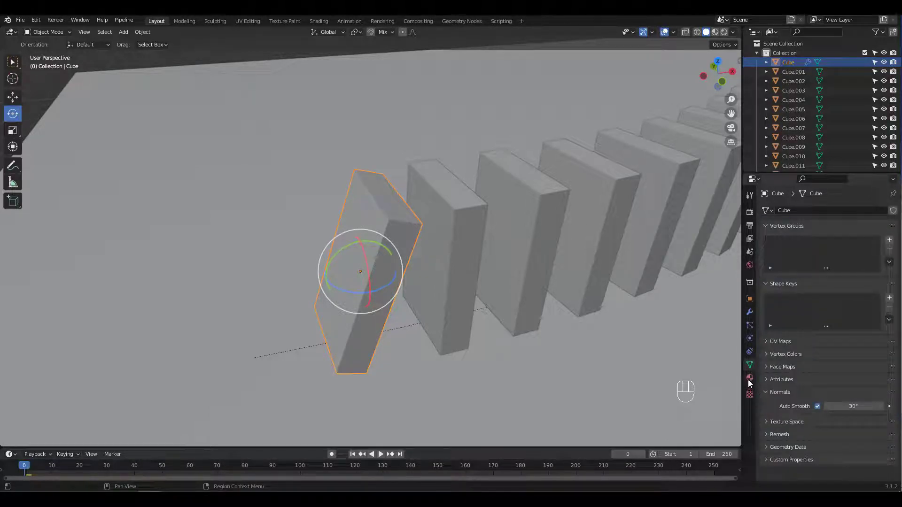
Step: Enable Harden Normals on the first domino's Bevel modifier and set its amount to 0.023 m
{"action": "left_click", "coordinate": [749, 312]}
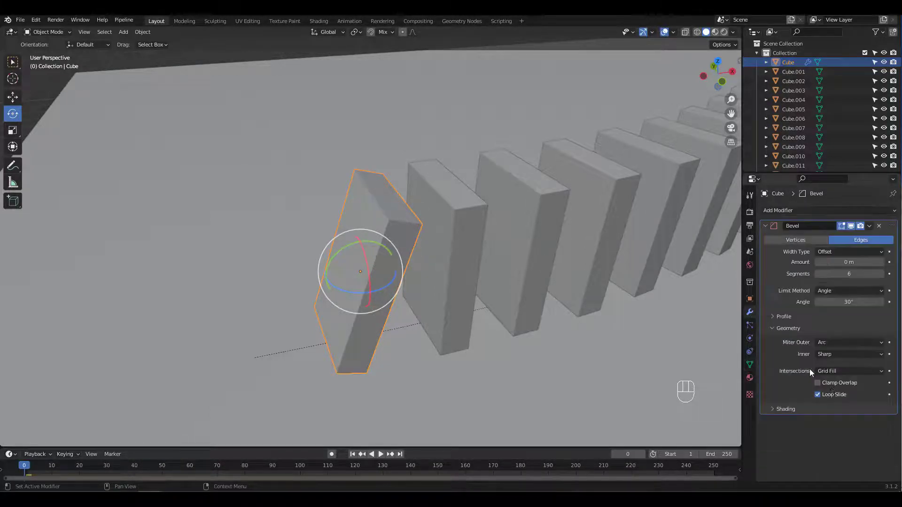
{"action": "left_click", "coordinate": [773, 409]}
{"action": "left_click", "coordinate": [817, 423]}
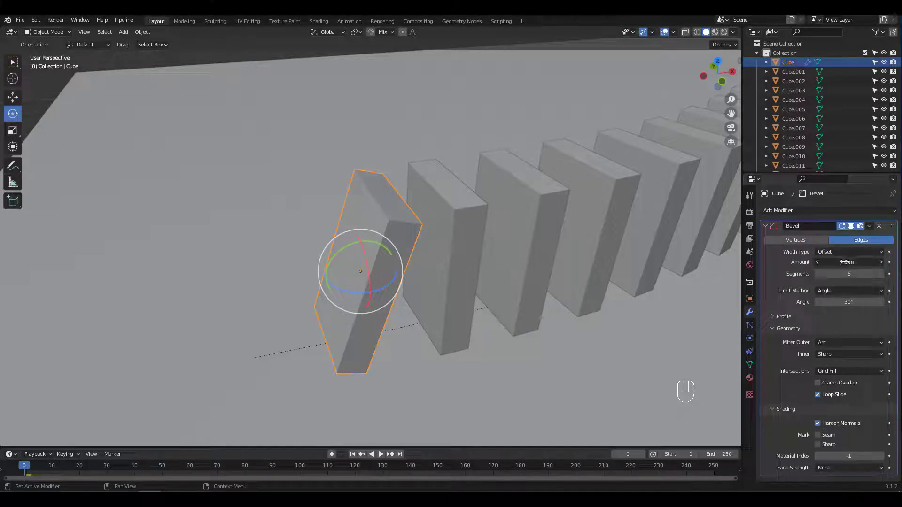
{"action": "left_click_drag", "start_coordinate": [845, 262], "coordinate": [858, 263], "text": "shift"}
Step: Select every domino through Cube.057 with the first one active, copy its Bevel modifier to the whole selection, and deselect everything
{"action": "middle_click_drag", "start_coordinate": [519, 302], "coordinate": [443, 218], "text": "ctrl"}
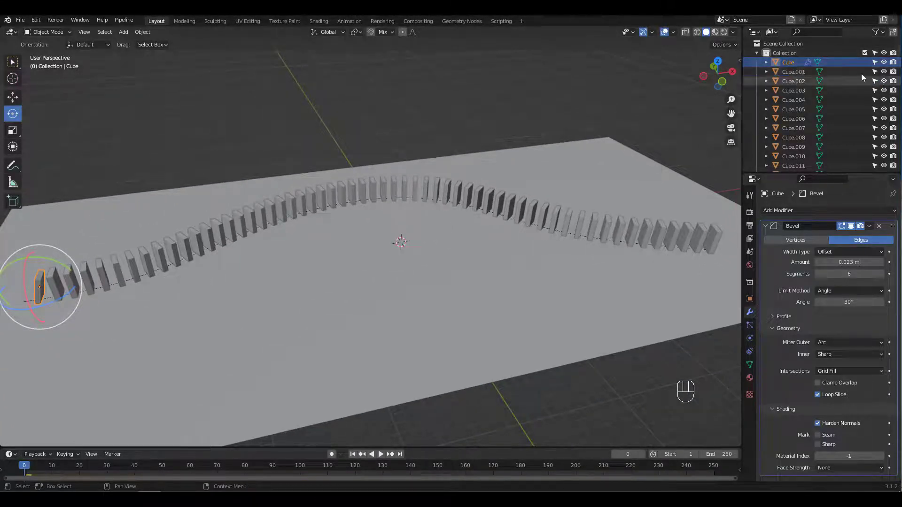
{"action": "scroll", "coordinate": [798, 89], "scroll_direction": "down", "scroll_amount": 1}
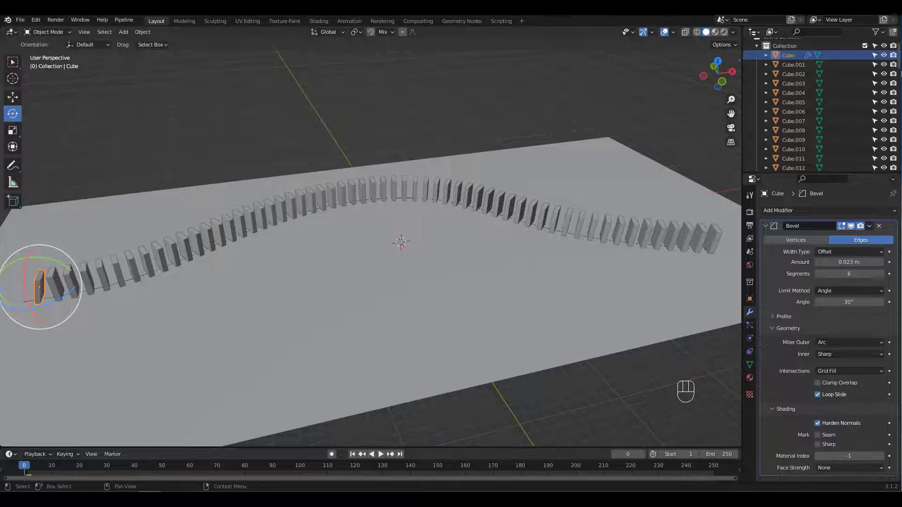
{"action": "scroll", "coordinate": [822, 103], "scroll_direction": "down", "scroll_amount": 12}
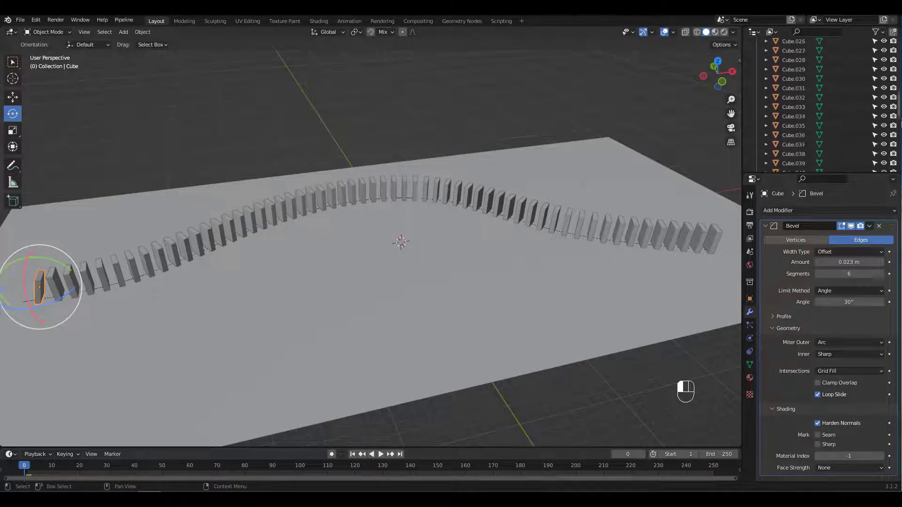
{"action": "scroll", "coordinate": [822, 104], "scroll_direction": "down", "scroll_amount": 10}
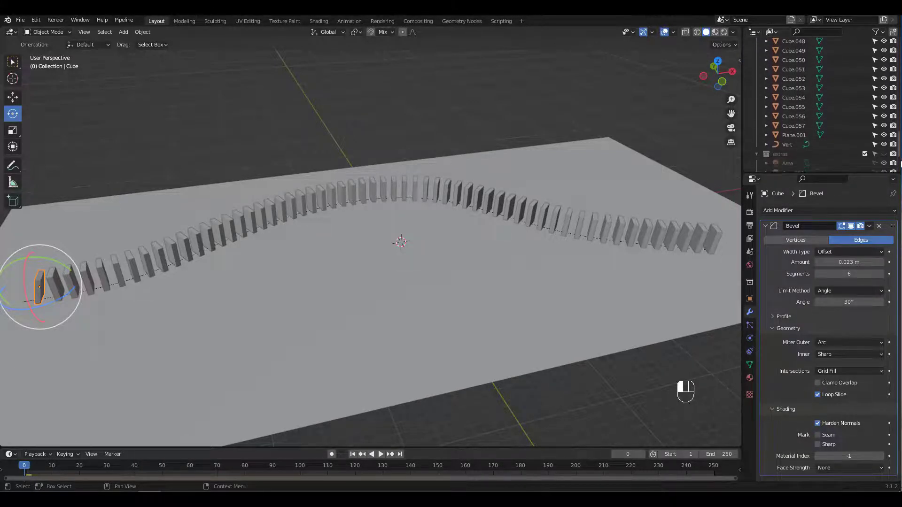
{"action": "scroll", "coordinate": [780, 129], "scroll_direction": "up", "scroll_amount": 1}
{"action": "left_click", "coordinate": [783, 132], "text": "shift"}
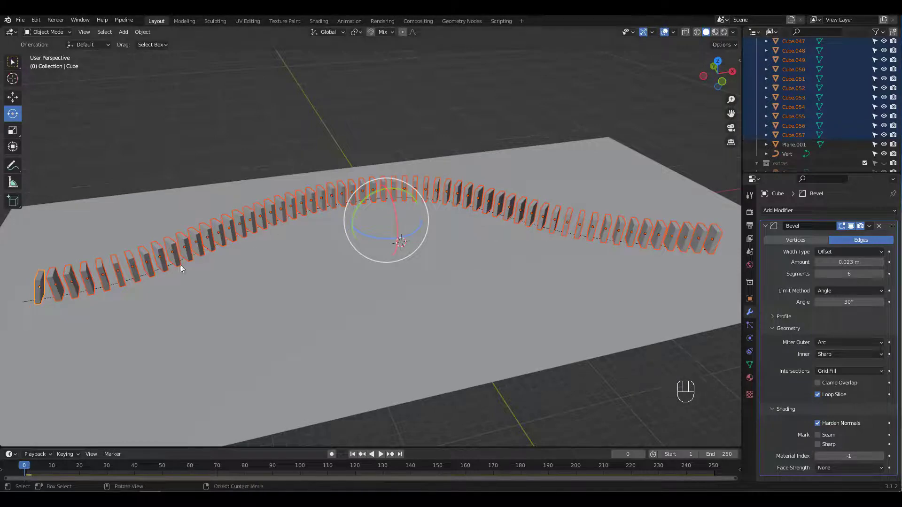
{"action": "middle_click_drag", "start_coordinate": [180, 268], "coordinate": [331, 159], "text": "ctrl"}
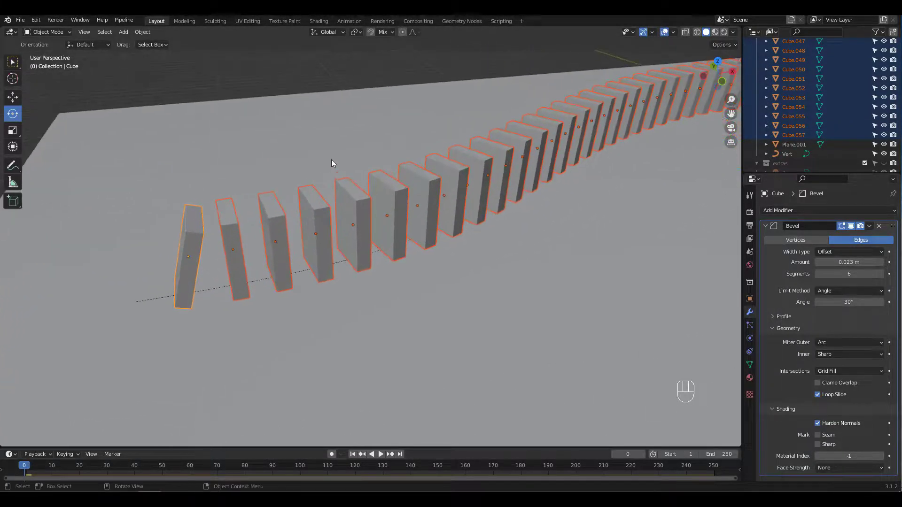
{"action": "left_click", "coordinate": [870, 226]}
{"action": "left_click", "coordinate": [844, 254]}
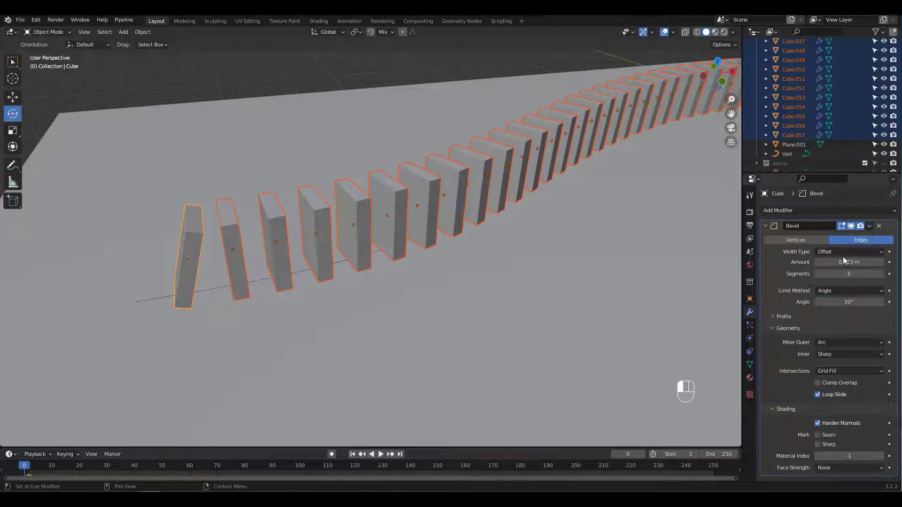
{"action": "left_click", "coordinate": [485, 60]}
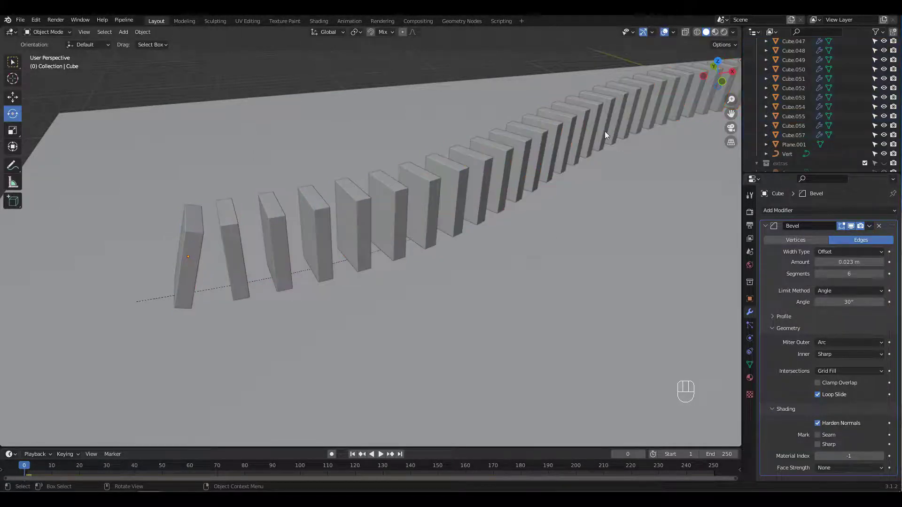
{"action": "middle_click_drag", "start_coordinate": [641, 174], "coordinate": [447, 238], "text": "shift"}
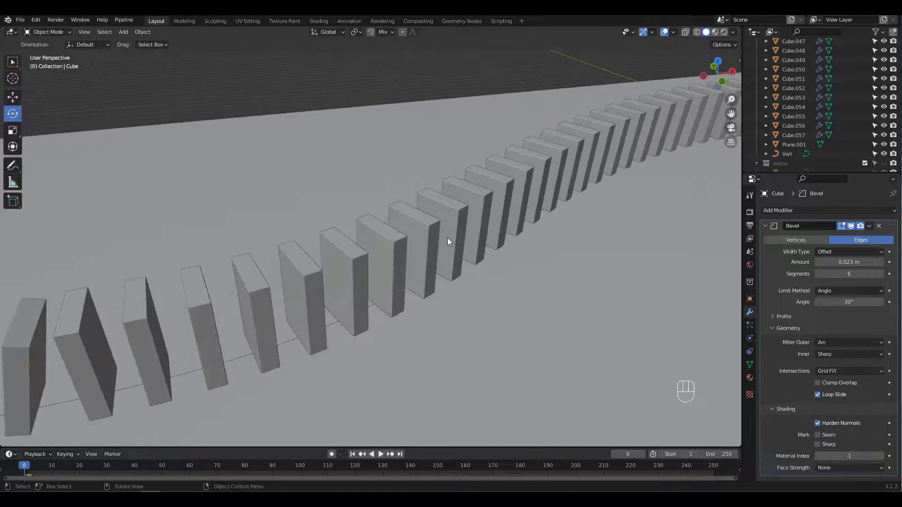